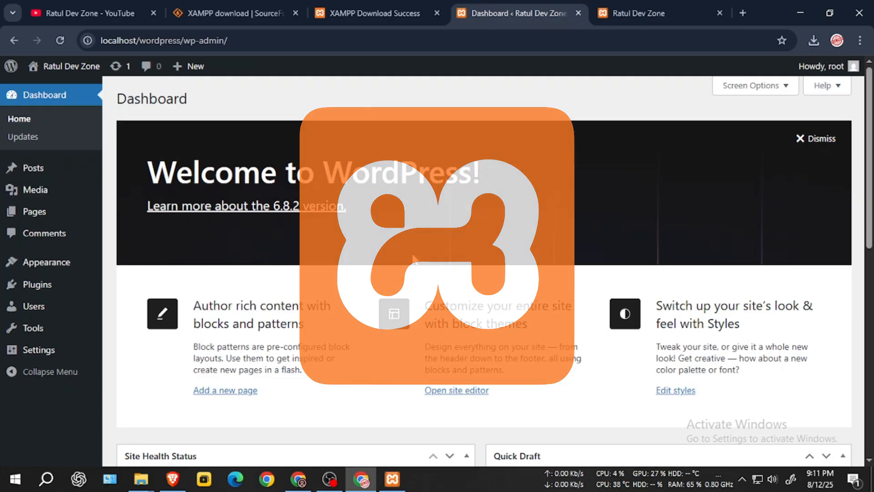
Step: Dismiss the WordPress welcome panel in the dashboard
{"action": "left_click", "coordinate": [813, 142]}
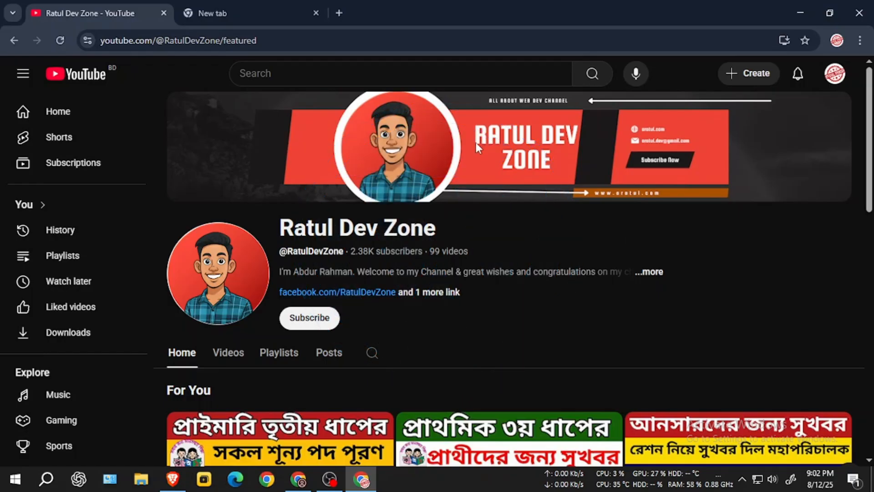
Step: Search Google for 'xampp' and open the official apachefriends.org site
{"action": "left_click", "coordinate": [253, 4]}
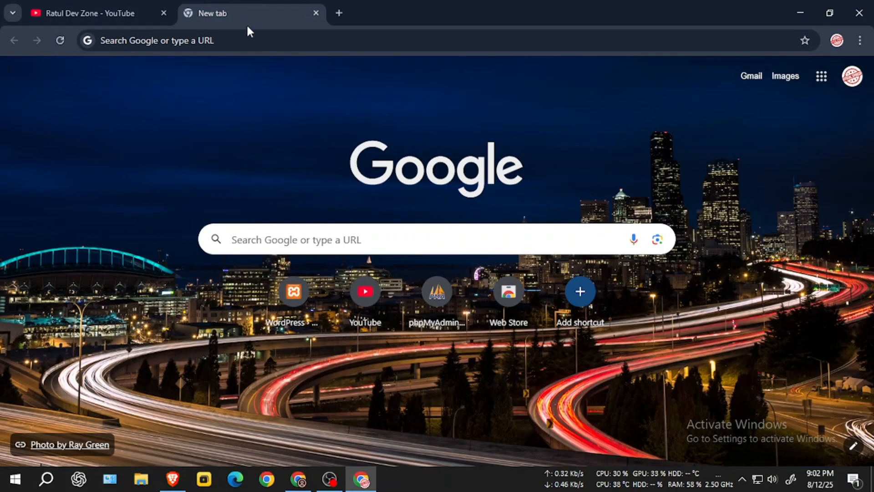
{"action": "left_click", "coordinate": [245, 36]}
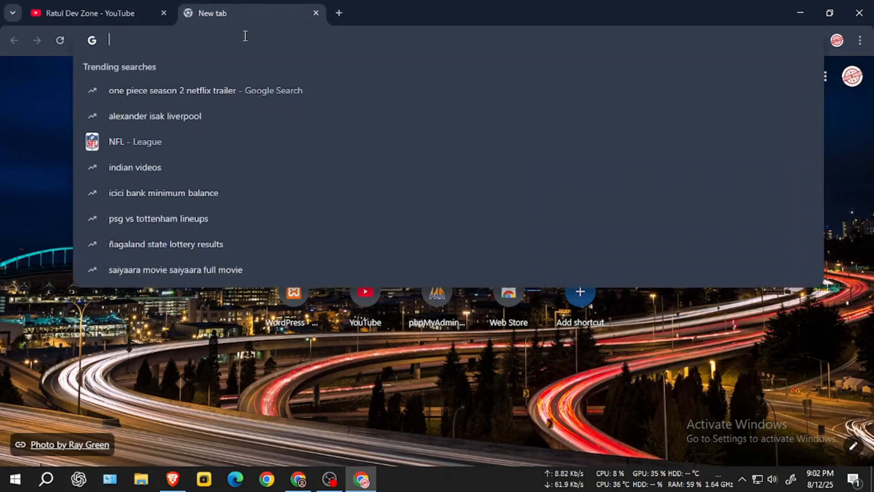
{"action": "type", "text": "xampp"}
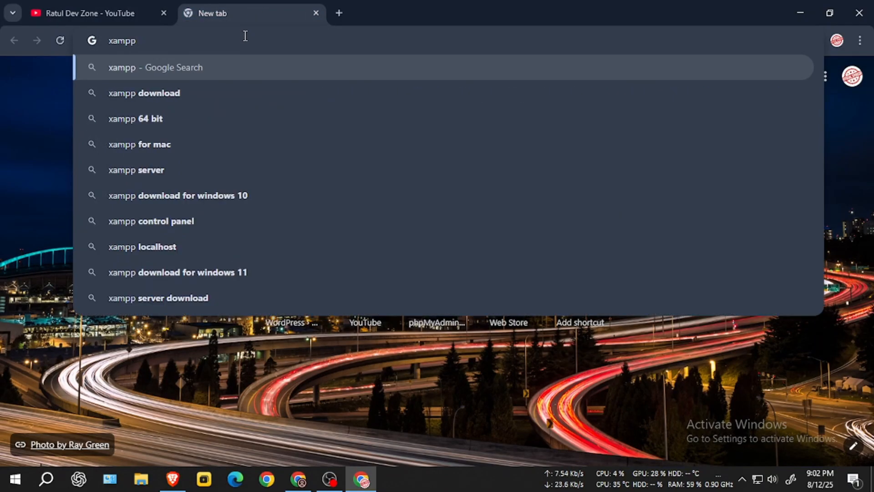
{"action": "key", "text": "Return"}
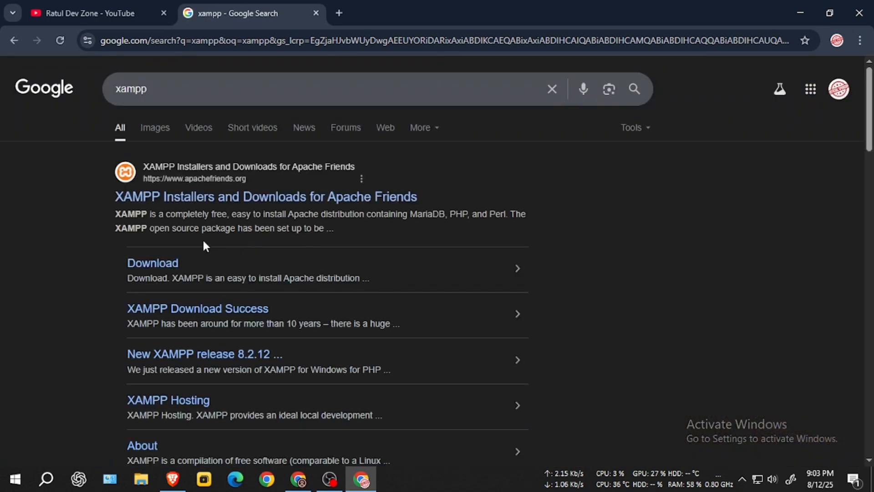
{"action": "left_click", "coordinate": [182, 201]}
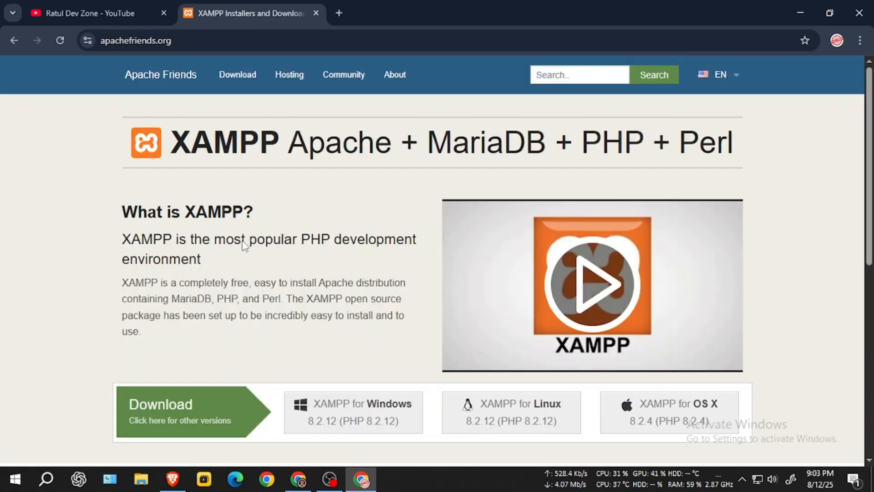
Step: Start the XAMPP for Windows download, then cancel it from the download bubble
{"action": "scroll", "coordinate": [324, 303], "scroll_direction": "down", "scroll_amount": 2}
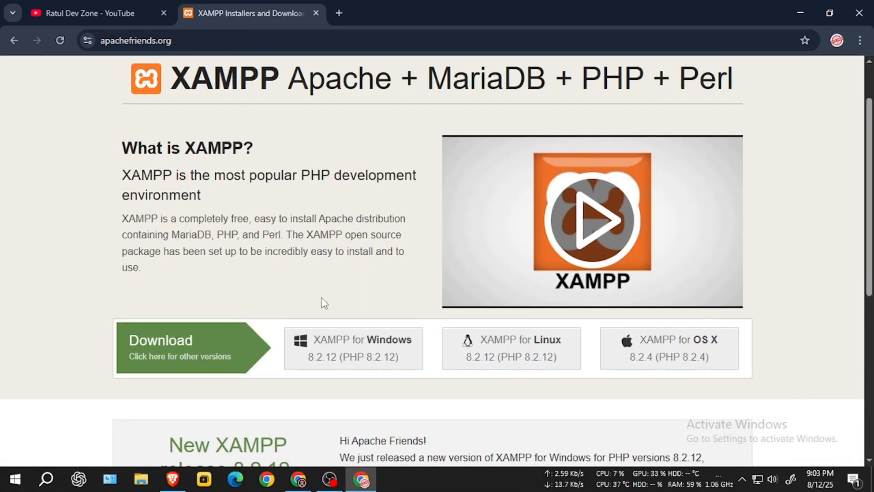
{"action": "left_click", "coordinate": [374, 355]}
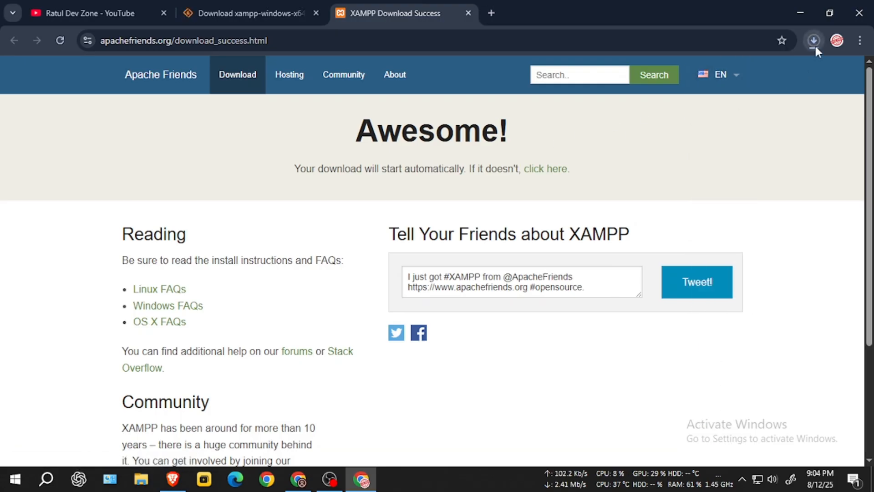
{"action": "left_click", "coordinate": [815, 45]}
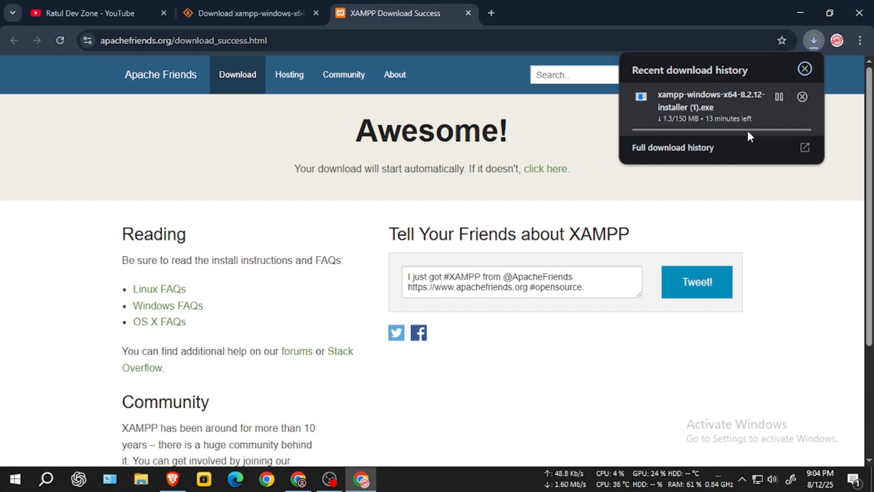
{"action": "left_click", "coordinate": [802, 96]}
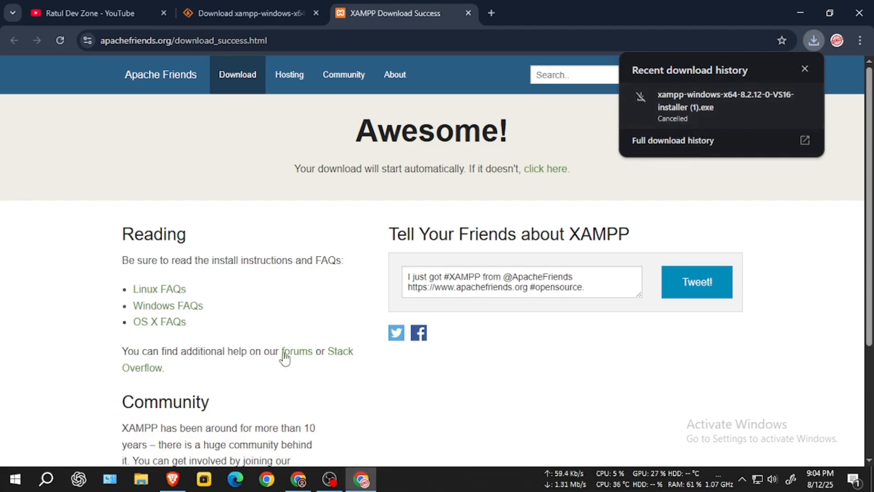
{"action": "left_click", "coordinate": [141, 479]}
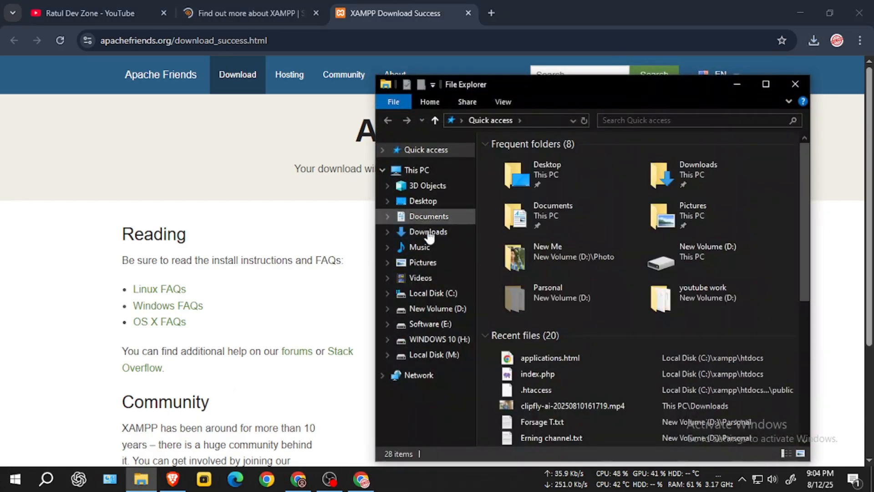
Step: Run the xampp-windows-x64 installer from Downloads as administrator
{"action": "left_click", "coordinate": [432, 233]}
{"action": "left_click", "coordinate": [530, 220]}
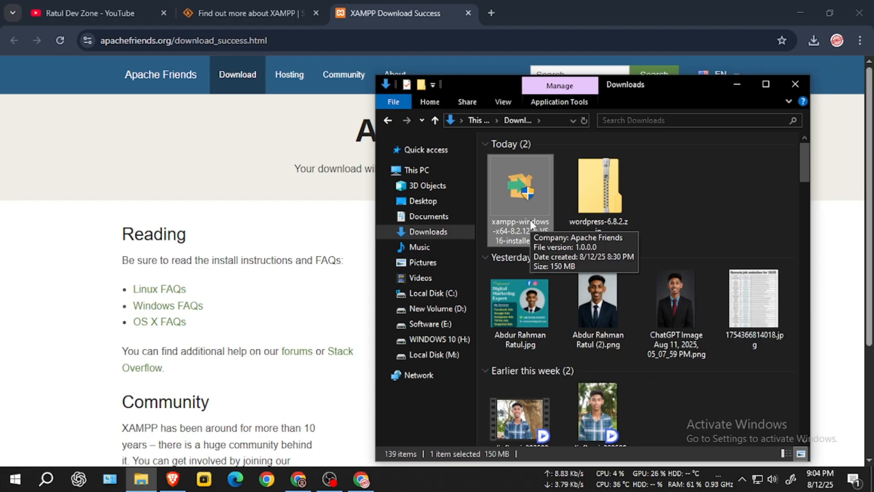
{"action": "right_click", "coordinate": [530, 219]}
{"action": "left_click", "coordinate": [518, 178]}
{"action": "right_click", "coordinate": [518, 181]}
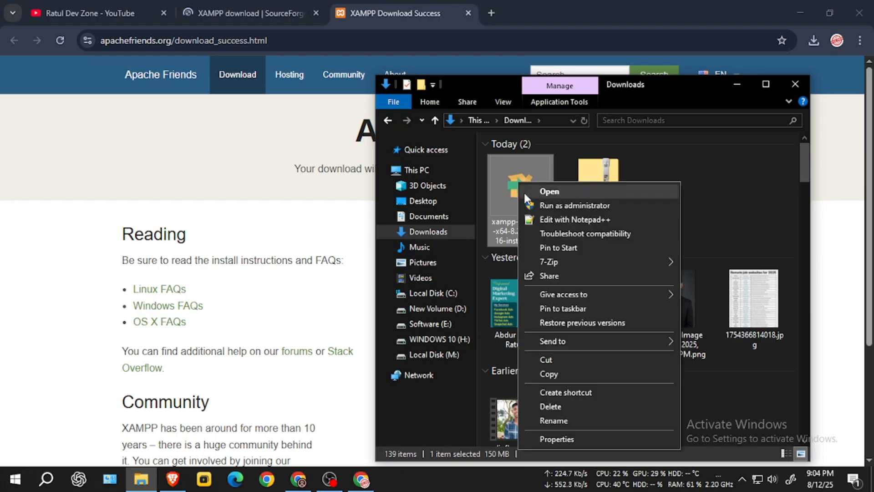
{"action": "left_click", "coordinate": [550, 207]}
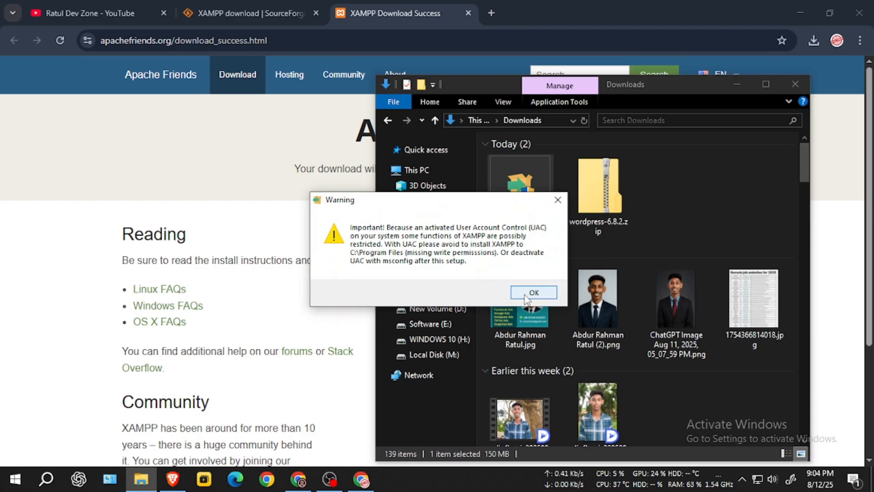
Step: Accept the warning and install XAMPP into C:\xampp with default components and language
{"action": "left_click", "coordinate": [529, 295]}
{"action": "left_click", "coordinate": [515, 364]}
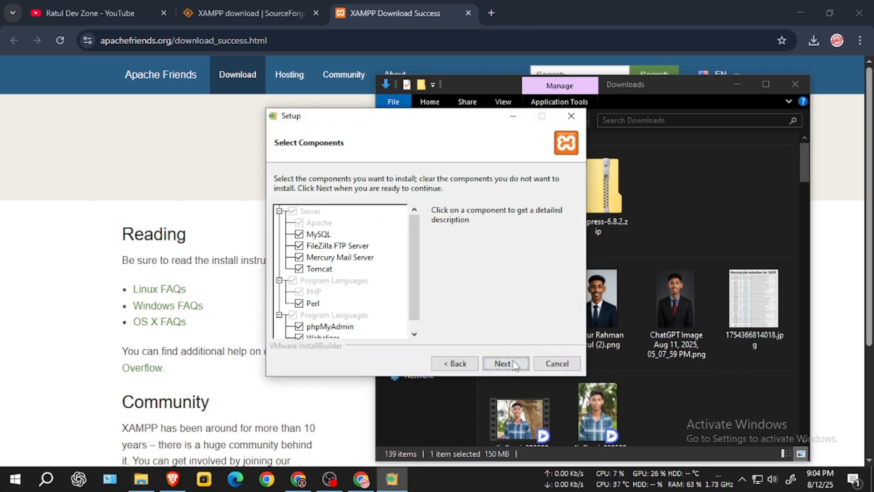
{"action": "left_click", "coordinate": [515, 364]}
{"action": "left_click", "coordinate": [505, 363]}
{"action": "key", "text": "Return"}
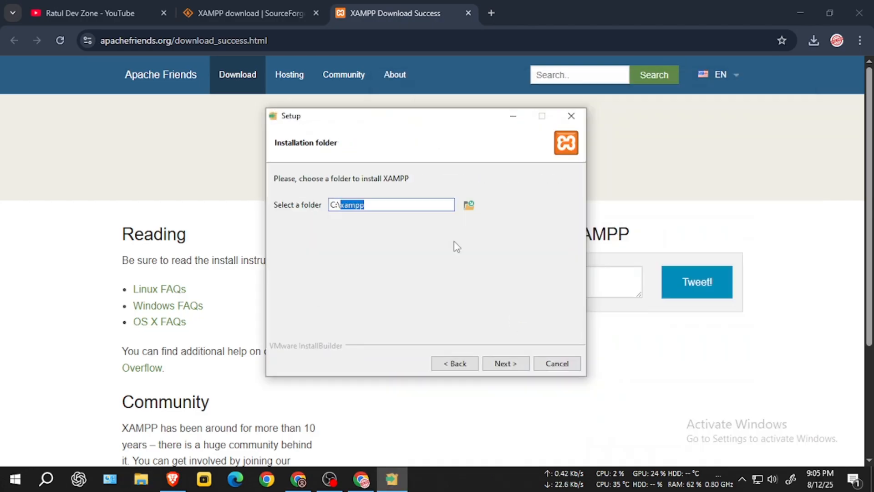
{"action": "left_click", "coordinate": [509, 361]}
{"action": "left_click", "coordinate": [515, 363]}
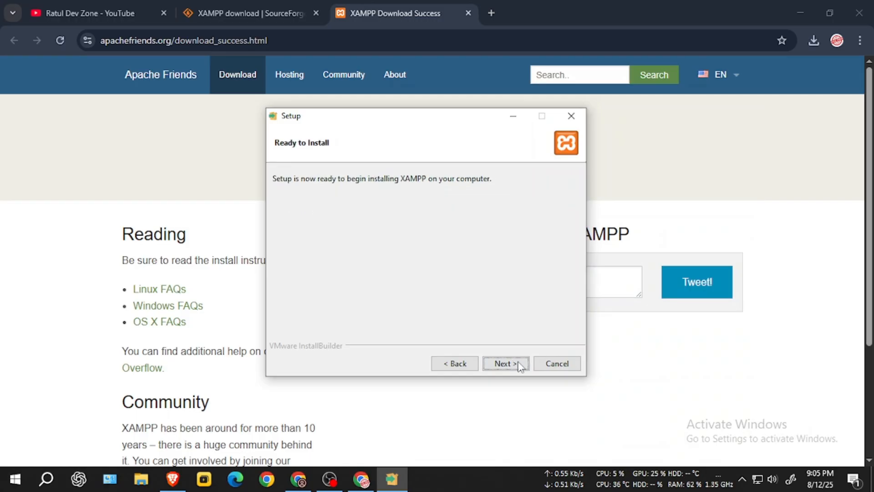
{"action": "left_click", "coordinate": [521, 364]}
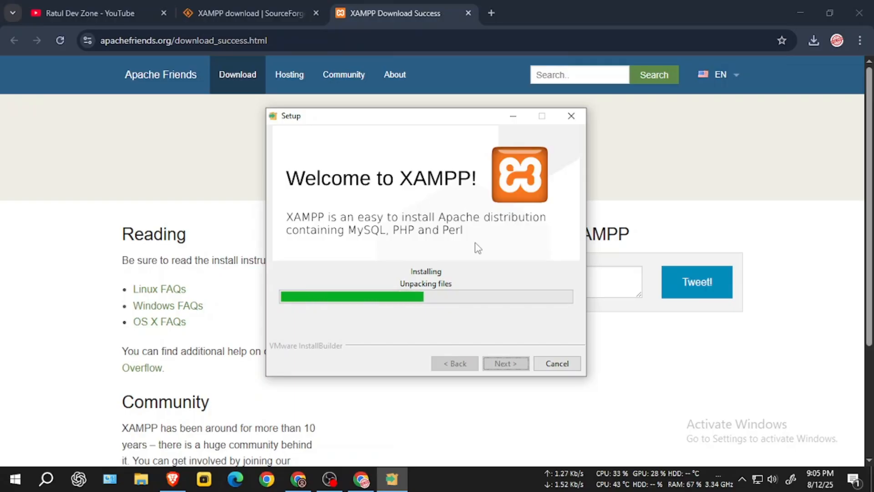
{"action": "left_click", "coordinate": [495, 2]}
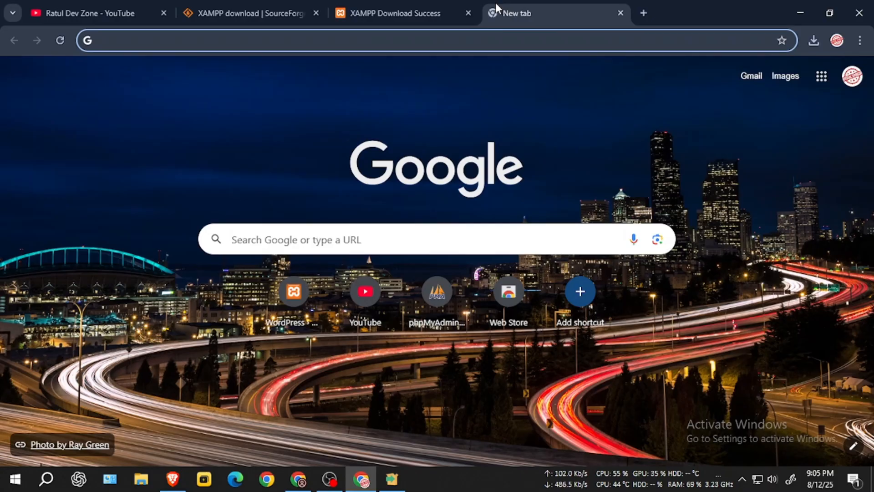
Step: Search 'wordpress download' and start the WordPress 6.8.2 download from WordPress.org
{"action": "type", "text": "wordpress"}
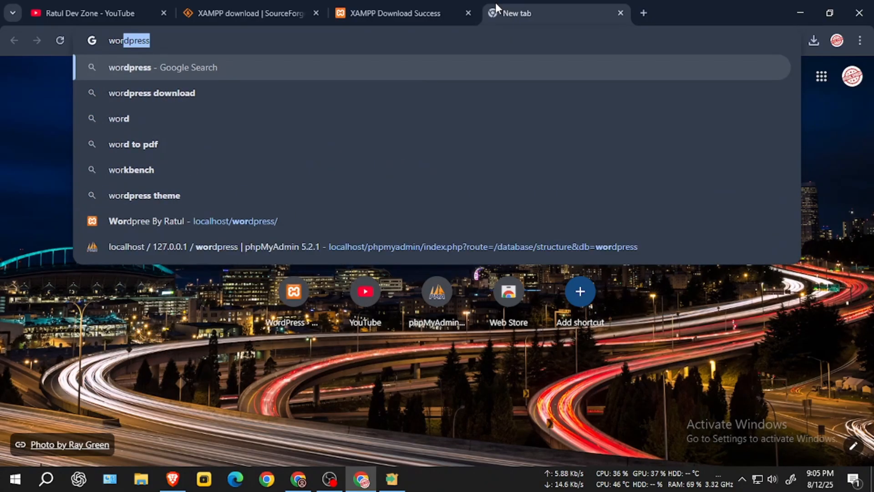
{"action": "left_click", "coordinate": [160, 93]}
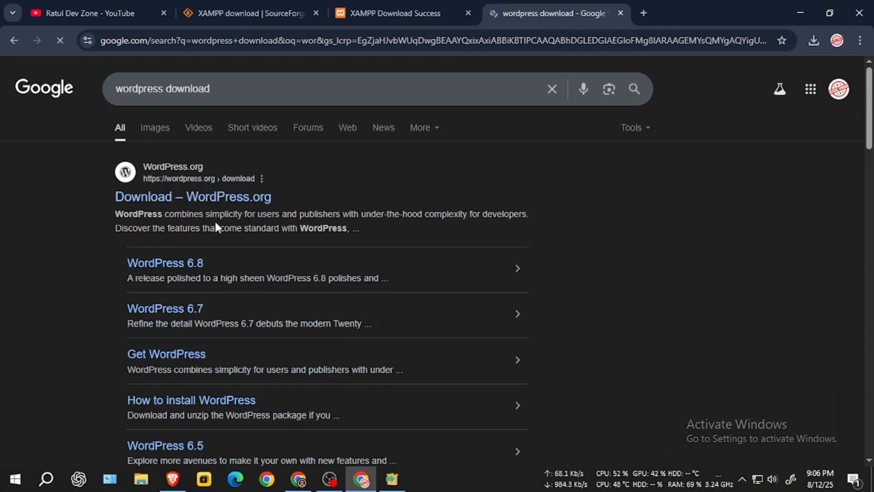
{"action": "left_click", "coordinate": [190, 200]}
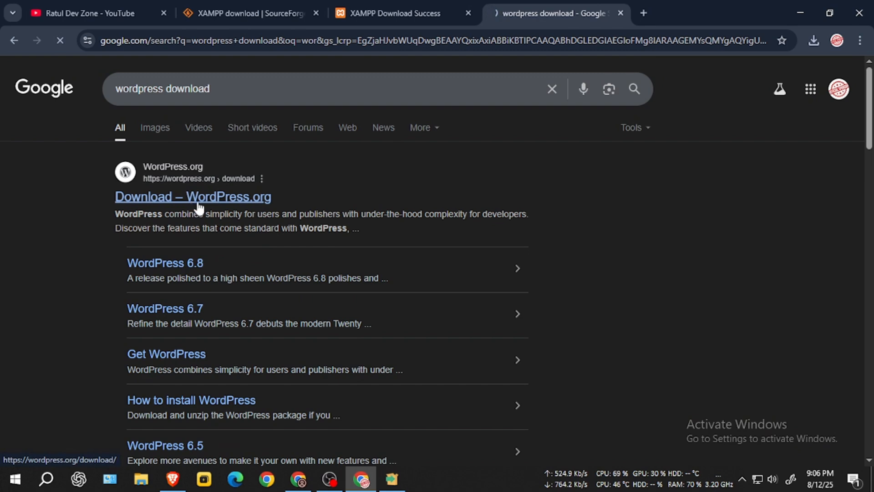
{"action": "scroll", "coordinate": [250, 277], "scroll_direction": "down", "scroll_amount": 1}
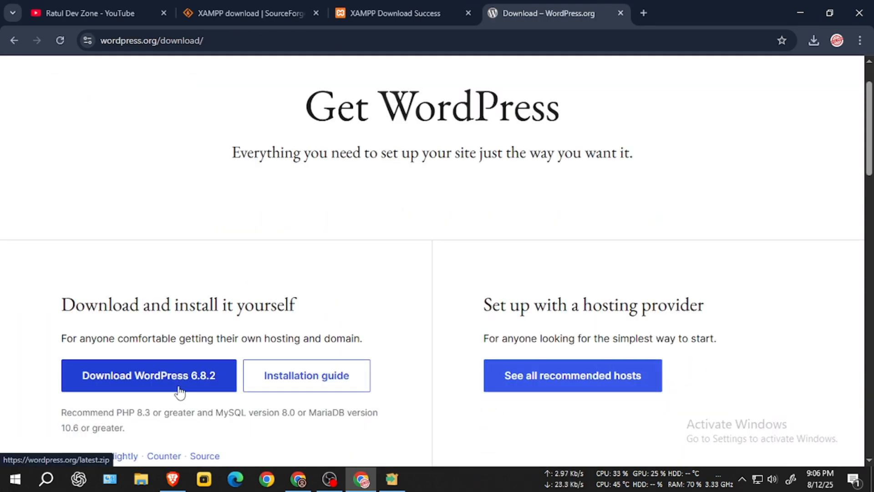
{"action": "left_click", "coordinate": [179, 386]}
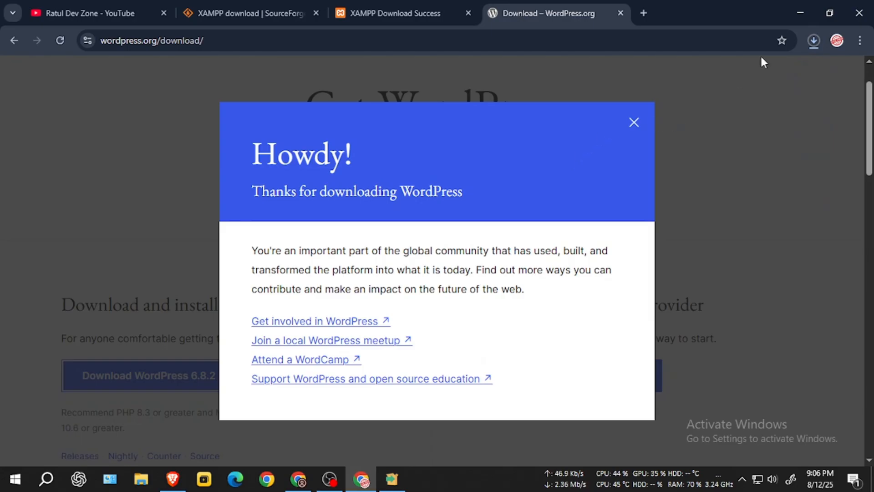
Step: Cancel the WordPress zip download and close the downloads list
{"action": "left_click", "coordinate": [817, 39]}
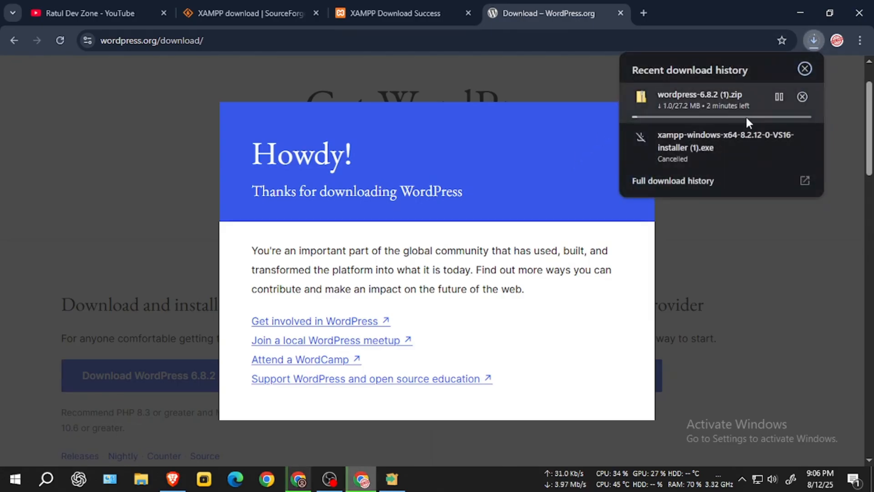
{"action": "left_click", "coordinate": [802, 98]}
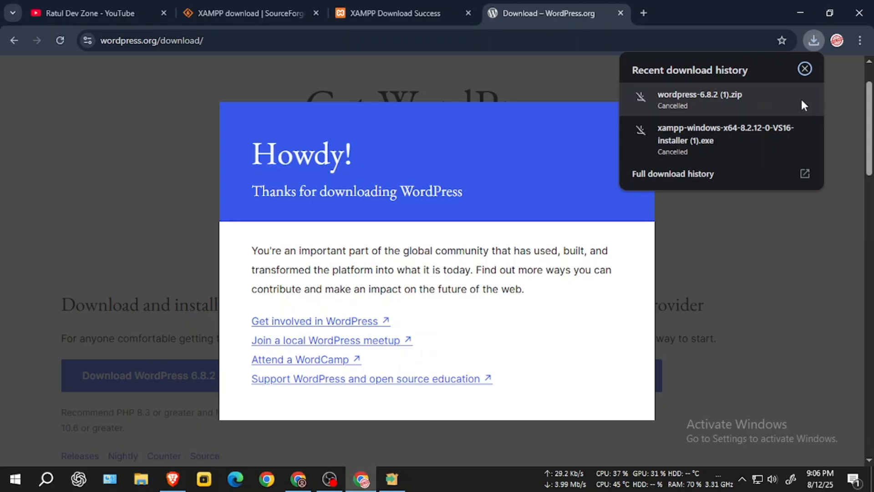
{"action": "left_click", "coordinate": [804, 72]}
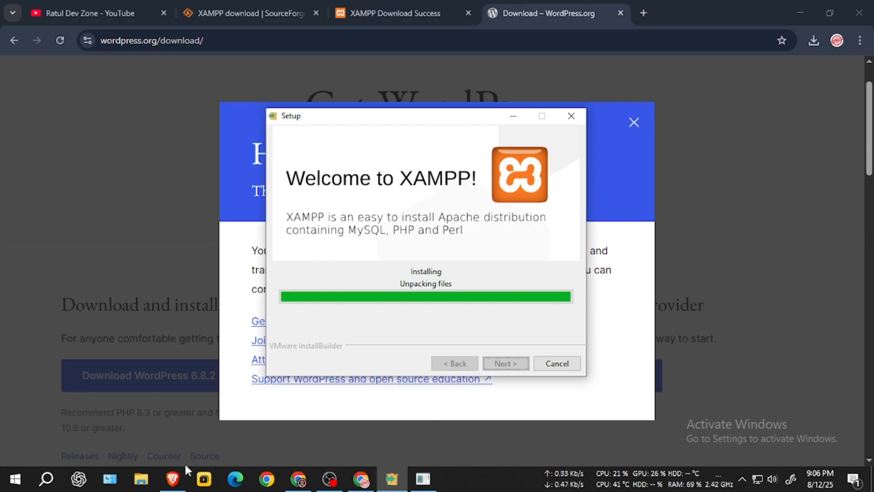
Step: Extract wordpress-6.8.2.zip in Downloads into a wordpress-6.8.2 folder
{"action": "left_click", "coordinate": [156, 479]}
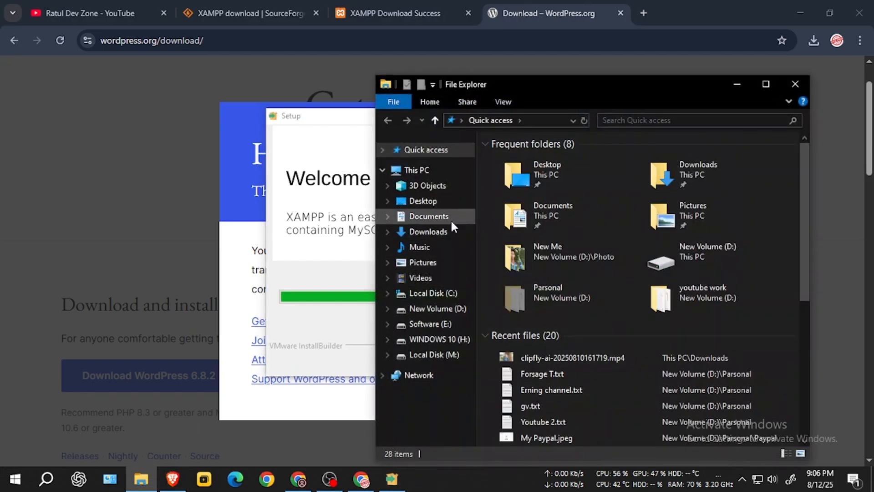
{"action": "left_click", "coordinate": [428, 231]}
{"action": "left_click", "coordinate": [604, 220]}
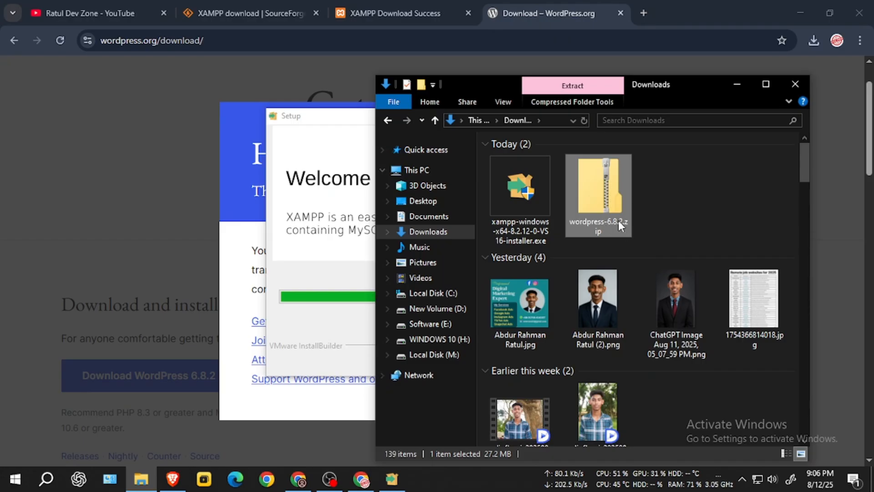
{"action": "right_click", "coordinate": [617, 220]}
{"action": "right_click", "coordinate": [589, 219]}
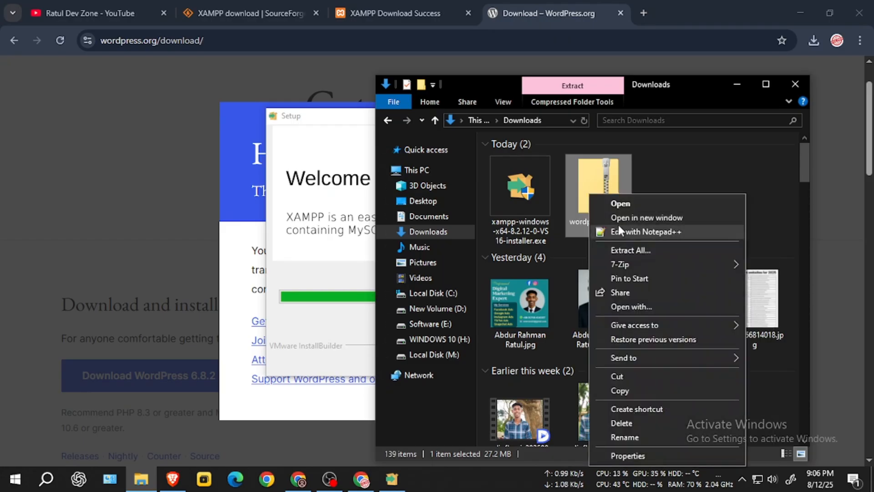
{"action": "left_click", "coordinate": [643, 254]}
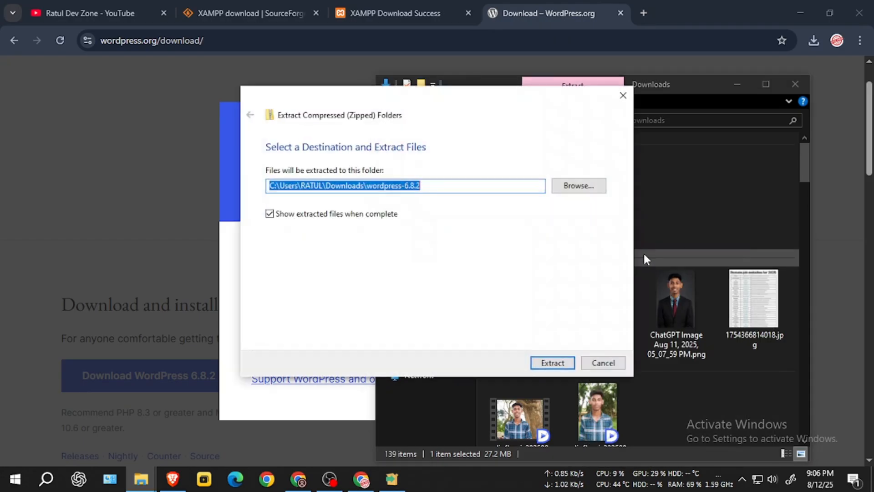
{"action": "left_click", "coordinate": [559, 362]}
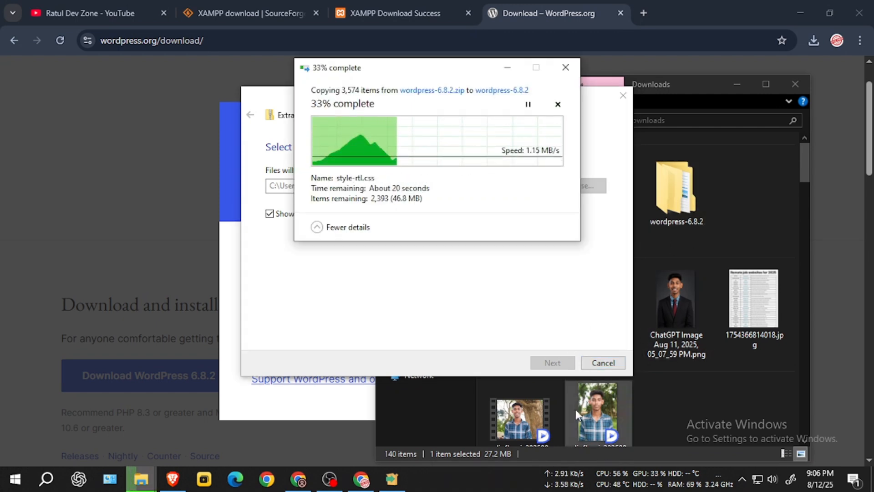
{"action": "left_click", "coordinate": [402, 484]}
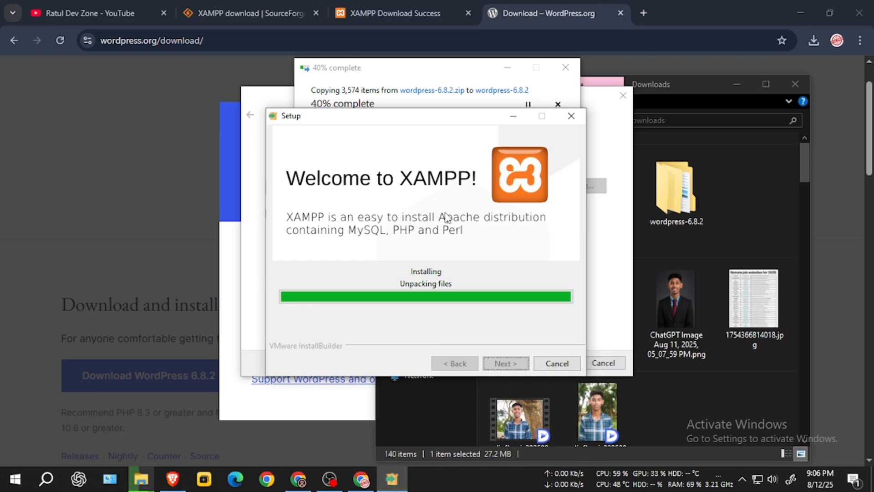
{"action": "left_click", "coordinate": [367, 73]}
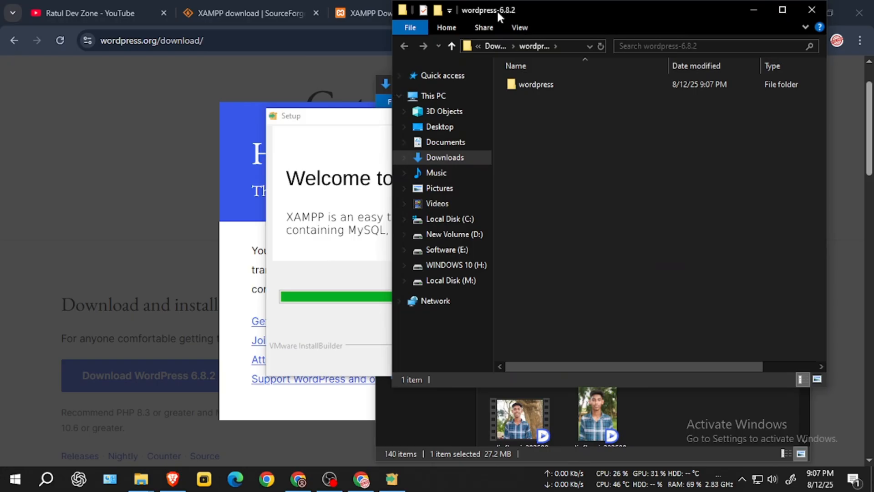
{"action": "left_click_drag", "start_coordinate": [496, 9], "coordinate": [292, 107]}
Step: Open the extracted wordpress-6.8.2 folder and copy the wordpress folder inside it
{"action": "left_click", "coordinate": [227, 141]}
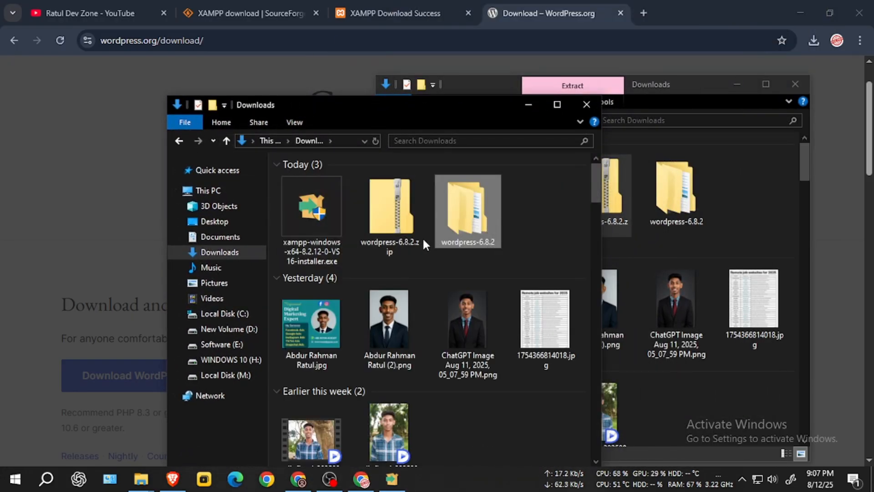
{"action": "left_click", "coordinate": [406, 235]}
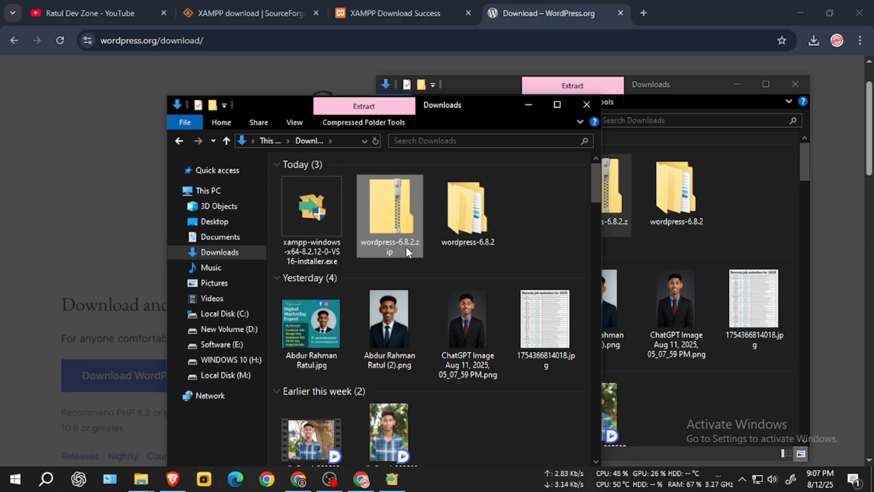
{"action": "left_click", "coordinate": [479, 230]}
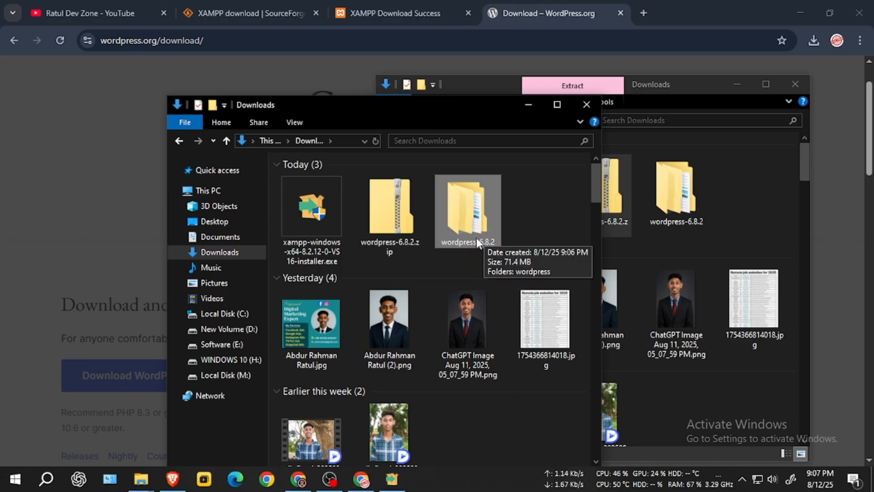
{"action": "double_click", "coordinate": [476, 238]}
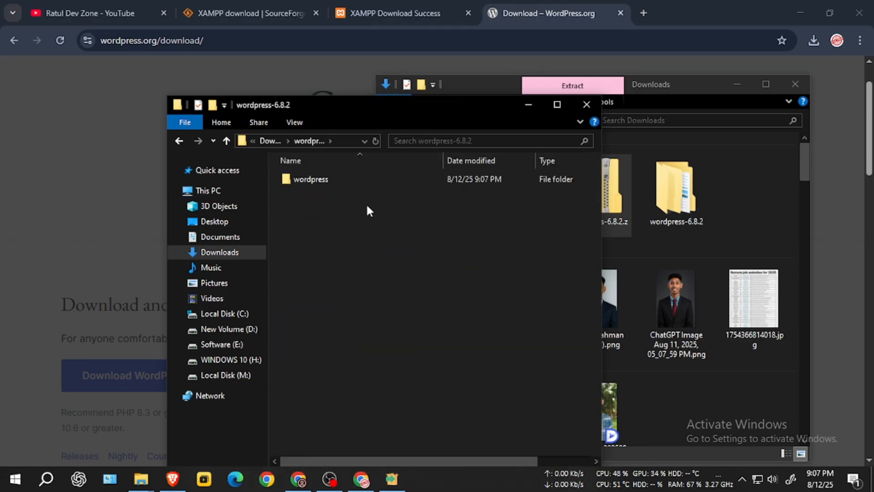
{"action": "right_click", "coordinate": [328, 181]}
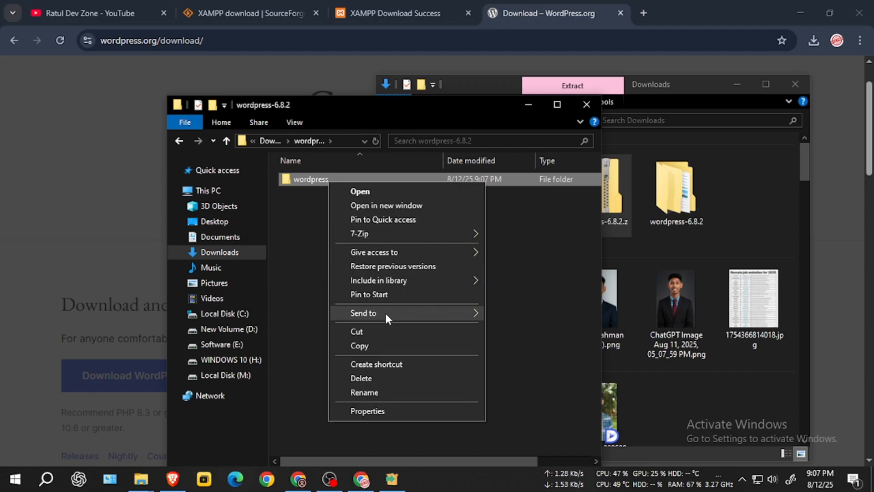
{"action": "left_click", "coordinate": [377, 345]}
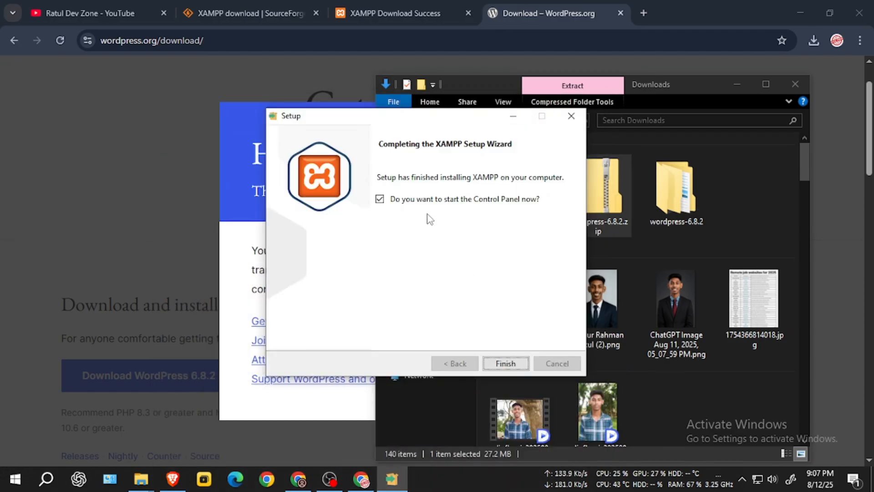
Step: Finish the XAMPP setup, then start Apache and MySQL in the Control Panel
{"action": "left_click", "coordinate": [516, 359]}
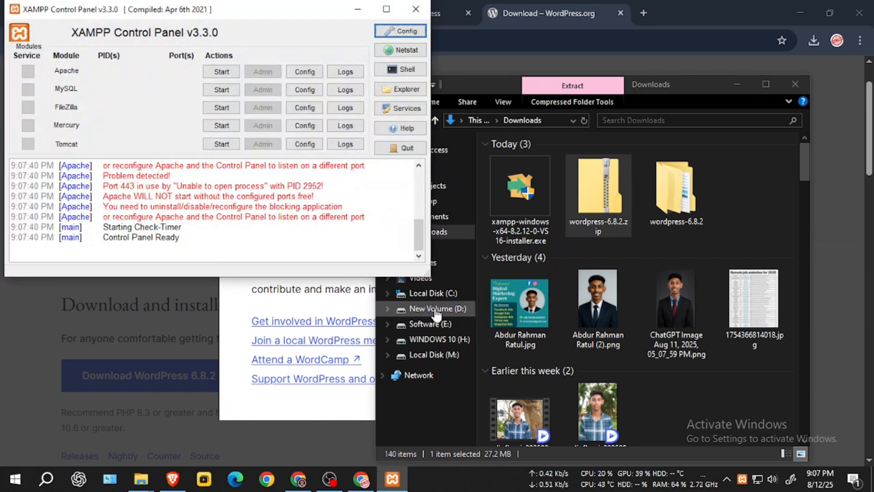
{"action": "left_click", "coordinate": [212, 73]}
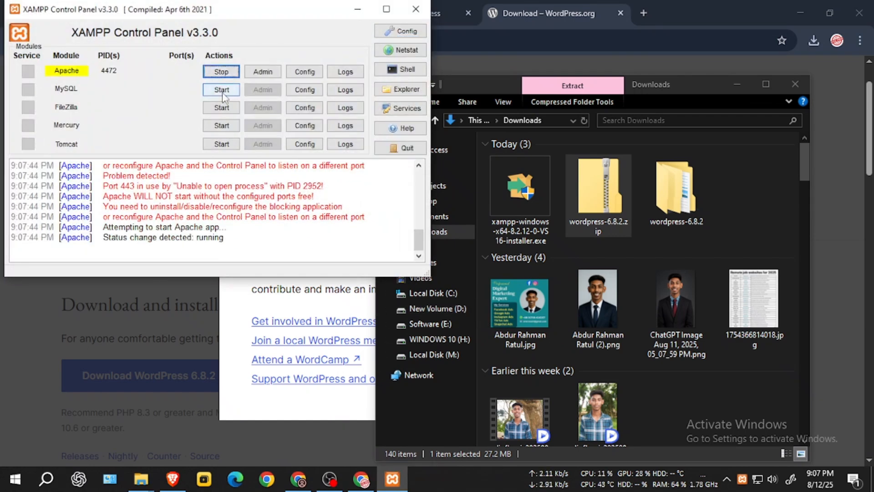
{"action": "left_click", "coordinate": [223, 91]}
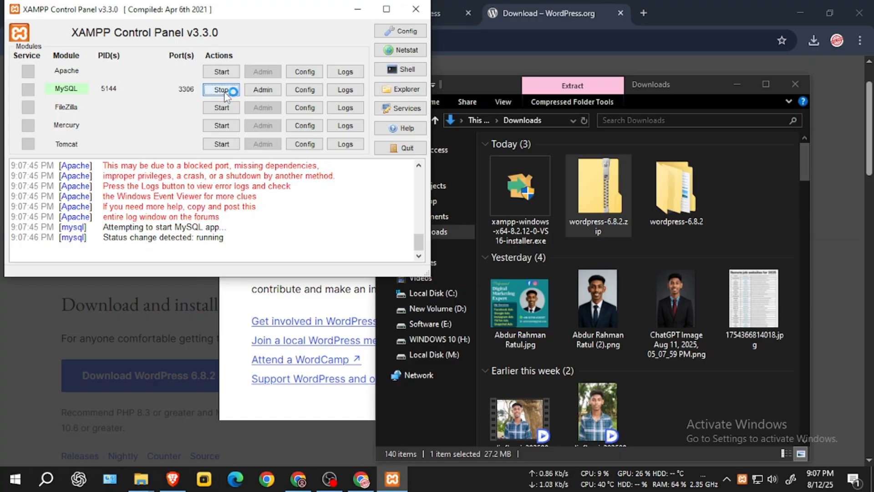
Step: Open the C:\xampp\htdocs folder in File Explorer
{"action": "left_click", "coordinate": [411, 96]}
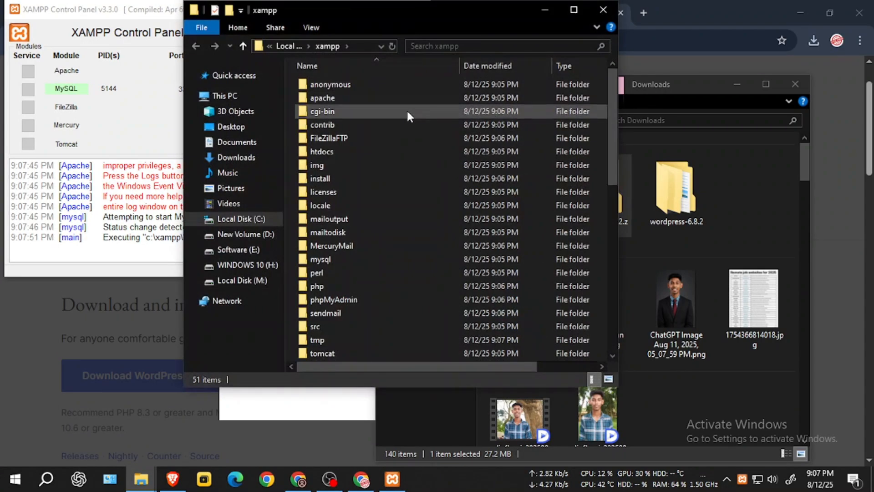
{"action": "left_click", "coordinate": [604, 10]}
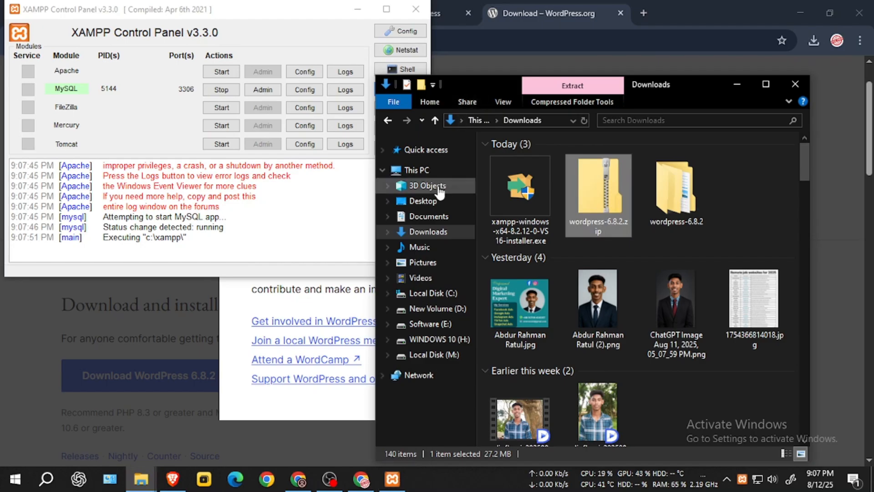
{"action": "left_click", "coordinate": [417, 170]}
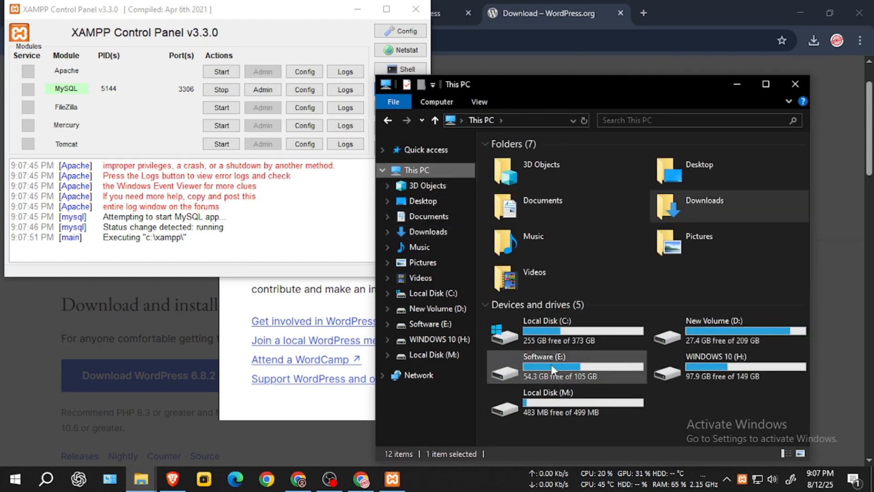
{"action": "double_click", "coordinate": [559, 335]}
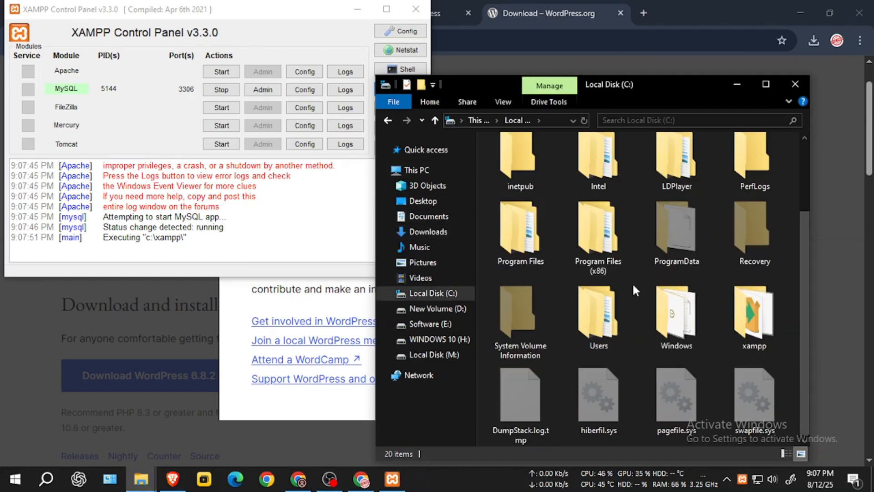
{"action": "left_click", "coordinate": [758, 335]}
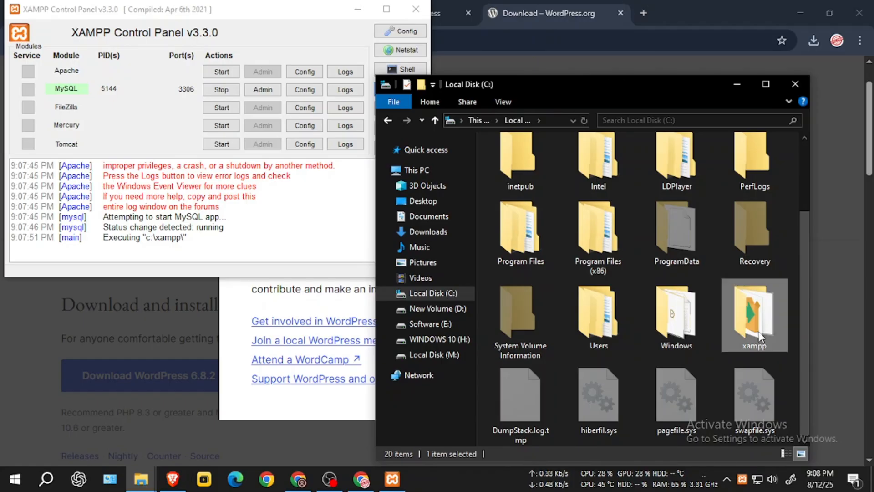
{"action": "double_click", "coordinate": [759, 332]}
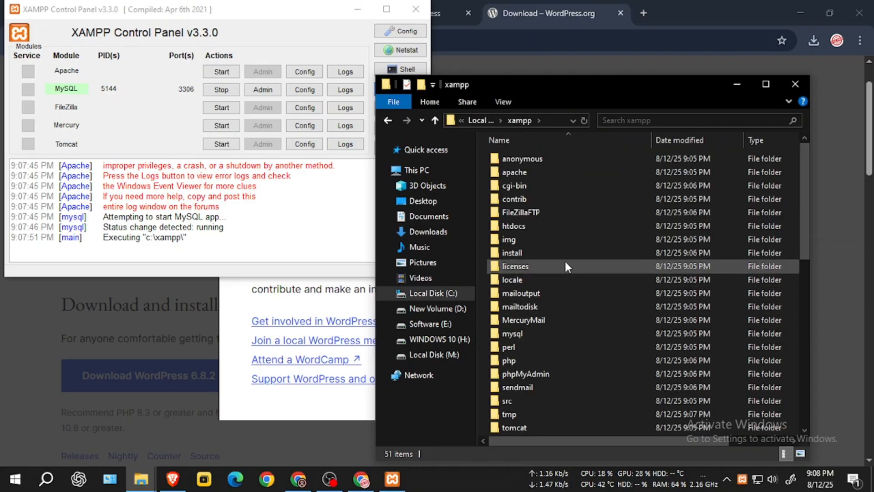
{"action": "double_click", "coordinate": [528, 225]}
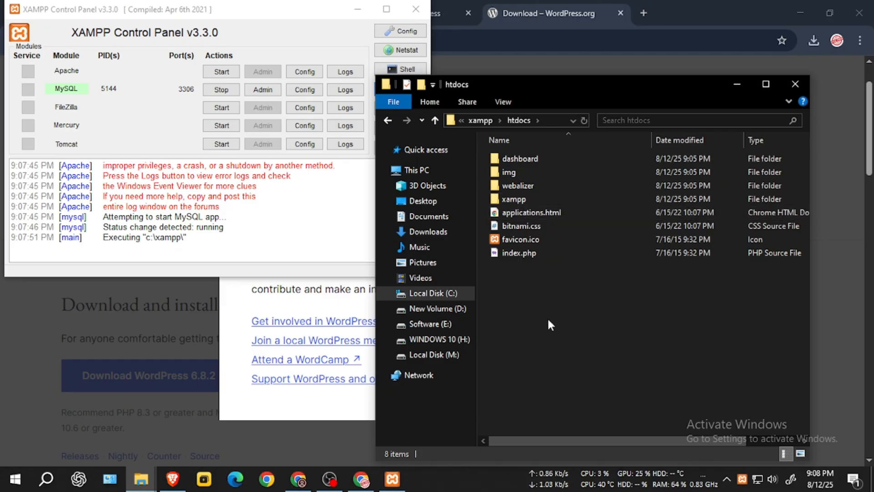
{"action": "left_click_drag", "start_coordinate": [485, 88], "coordinate": [487, 147]}
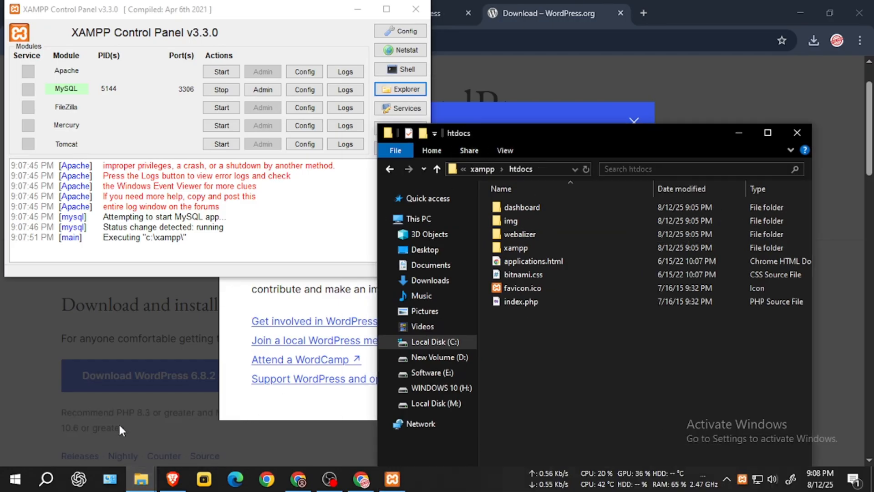
Step: Copy the wordpress folder and paste it into htdocs
{"action": "mouse_move", "coordinate": [141, 480]}
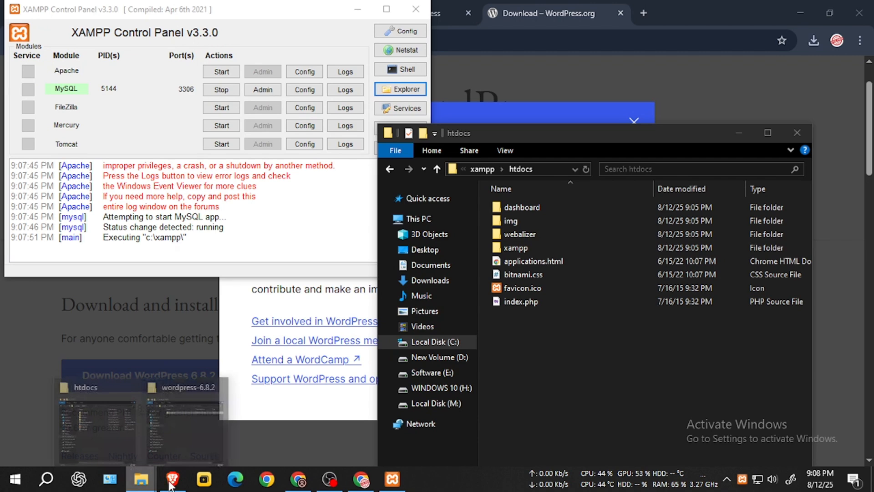
{"action": "left_click", "coordinate": [219, 415]}
{"action": "right_click", "coordinate": [321, 179]}
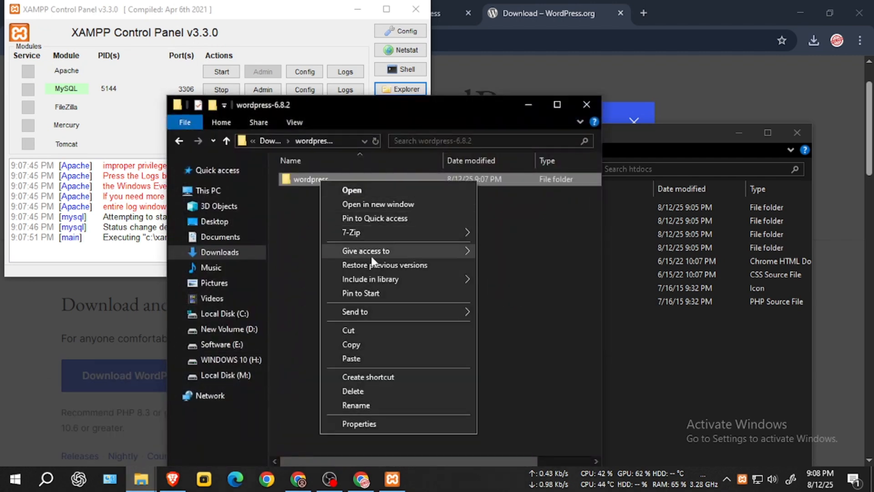
{"action": "left_click", "coordinate": [361, 345]}
{"action": "left_click", "coordinate": [739, 368]}
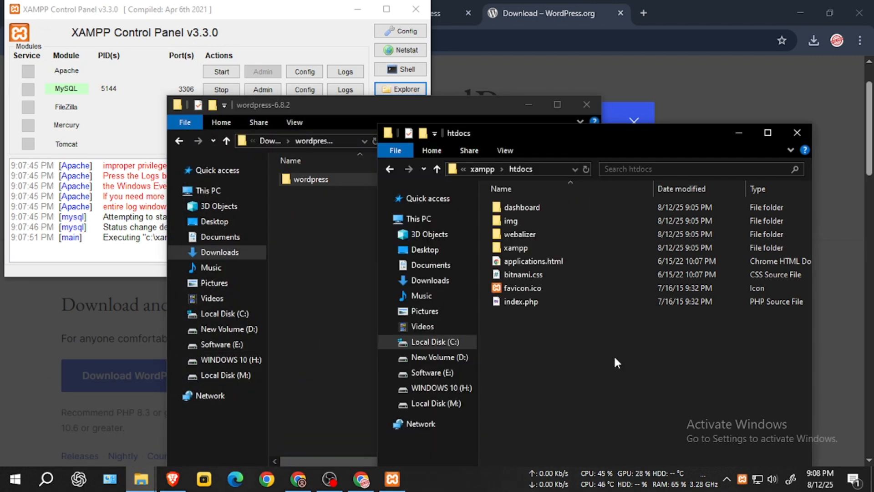
{"action": "right_click", "coordinate": [613, 354]}
{"action": "left_click", "coordinate": [650, 275]}
Step: Start Apache again and open phpMyAdmin from the XAMPP Control Panel
{"action": "left_click", "coordinate": [196, 16]}
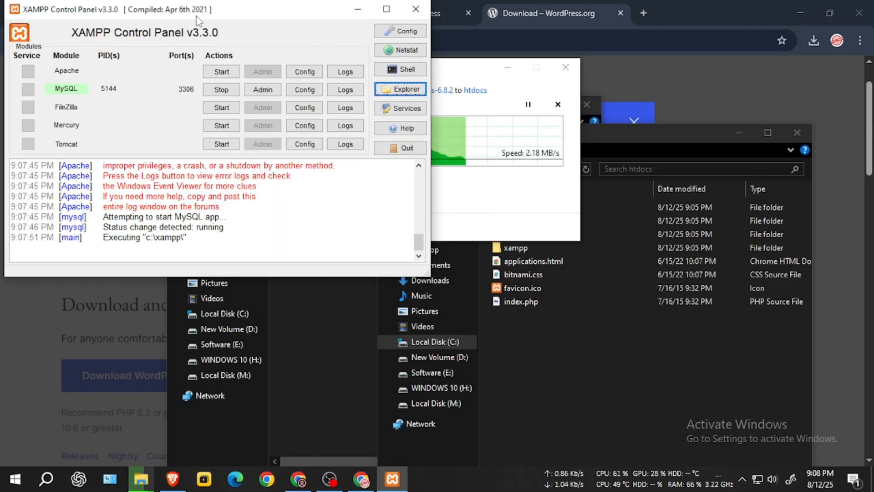
{"action": "left_click", "coordinate": [226, 75]}
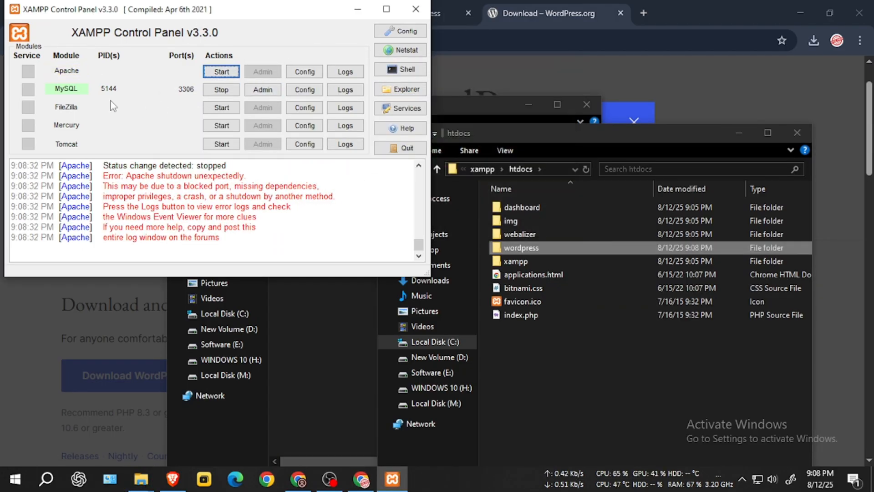
{"action": "left_click", "coordinate": [271, 92]}
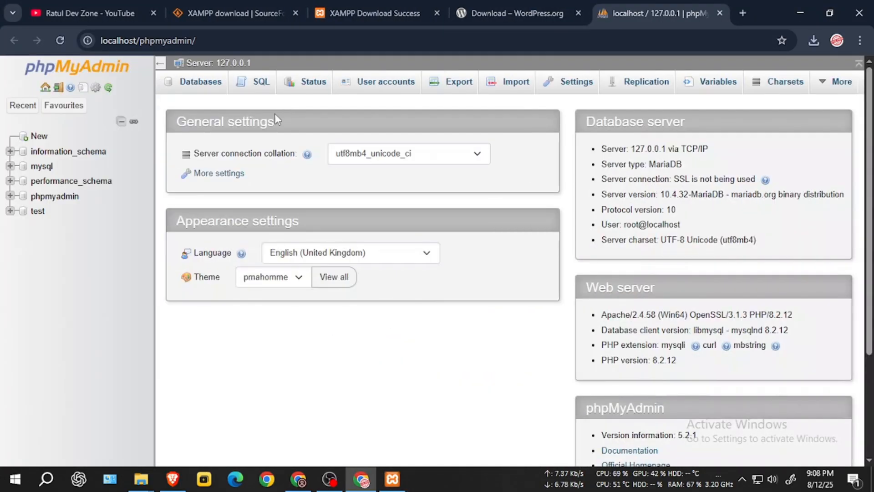
Step: Create an empty database named 'wordpress' via New in the phpMyAdmin tree
{"action": "left_click", "coordinate": [43, 142]}
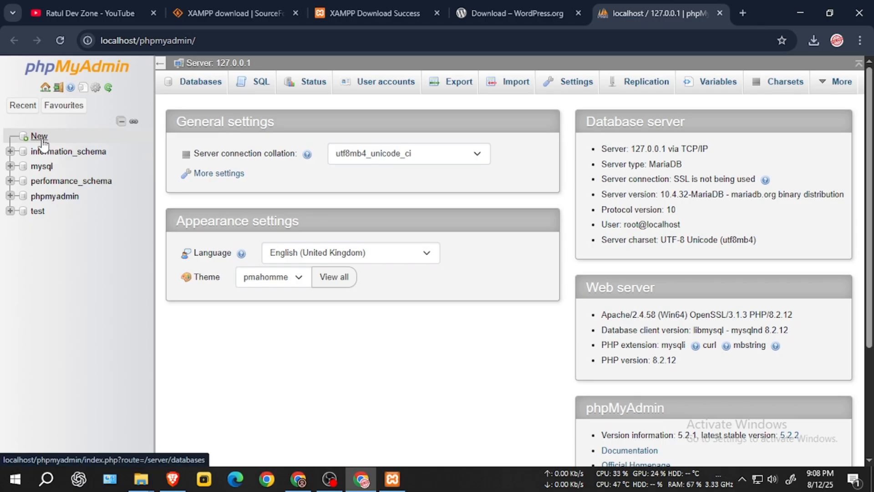
{"action": "left_click", "coordinate": [239, 189]}
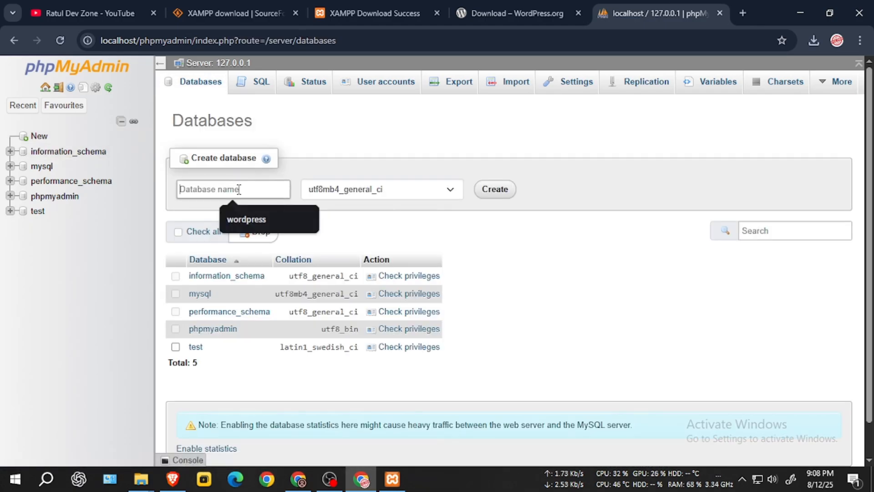
{"action": "left_click", "coordinate": [253, 214]}
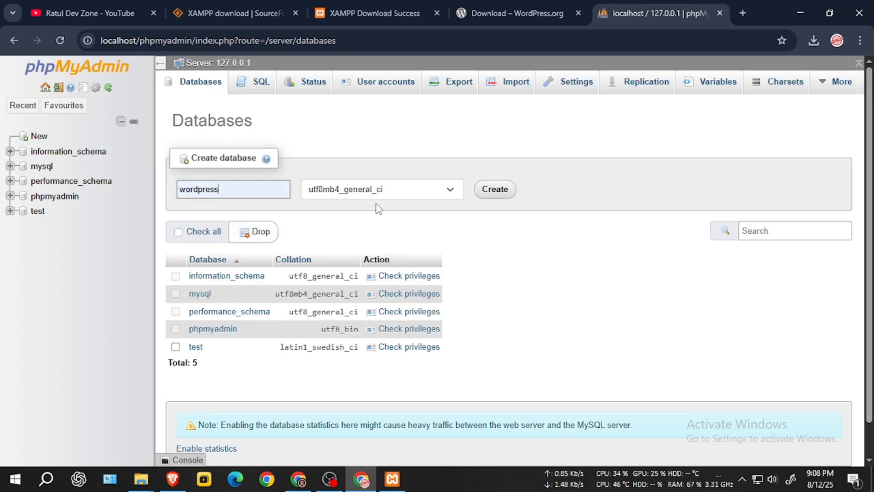
{"action": "left_click", "coordinate": [503, 192]}
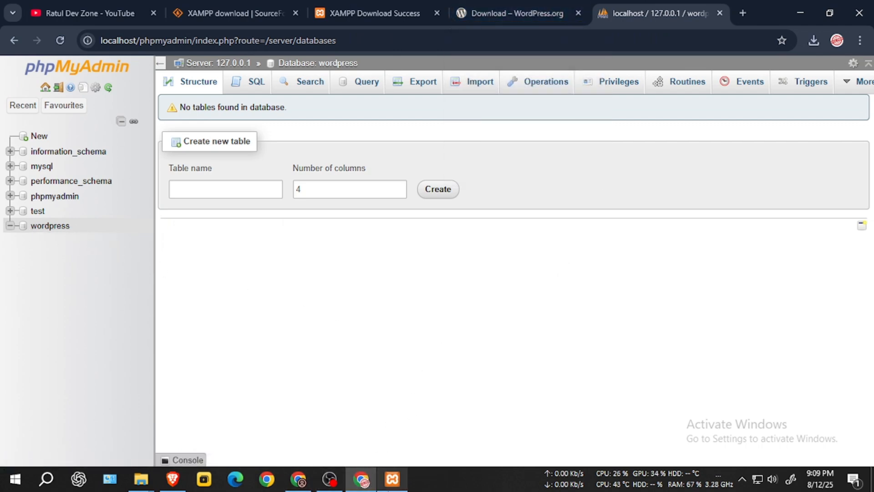
{"action": "left_click", "coordinate": [549, 13]}
Step: Close the WordPress.org and phpMyAdmin tabs and load localhost in a new tab
{"action": "left_click", "coordinate": [578, 10]}
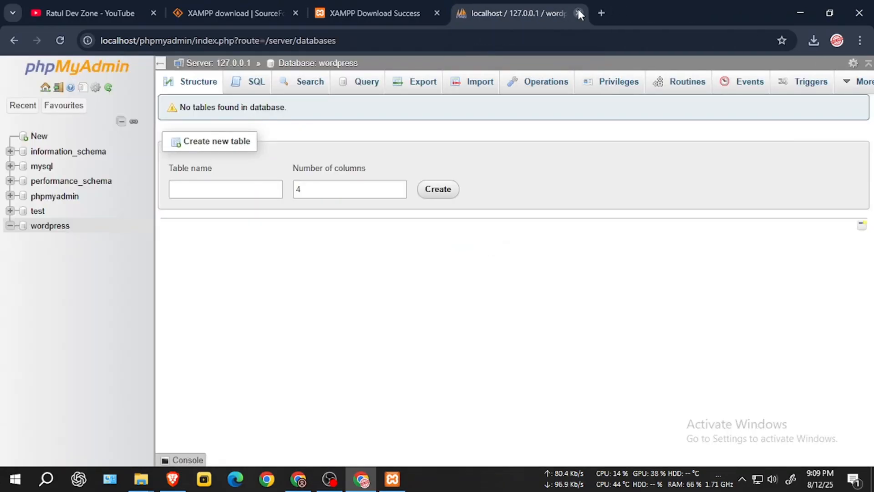
{"action": "left_click", "coordinate": [577, 8]}
{"action": "left_click", "coordinate": [491, 13]}
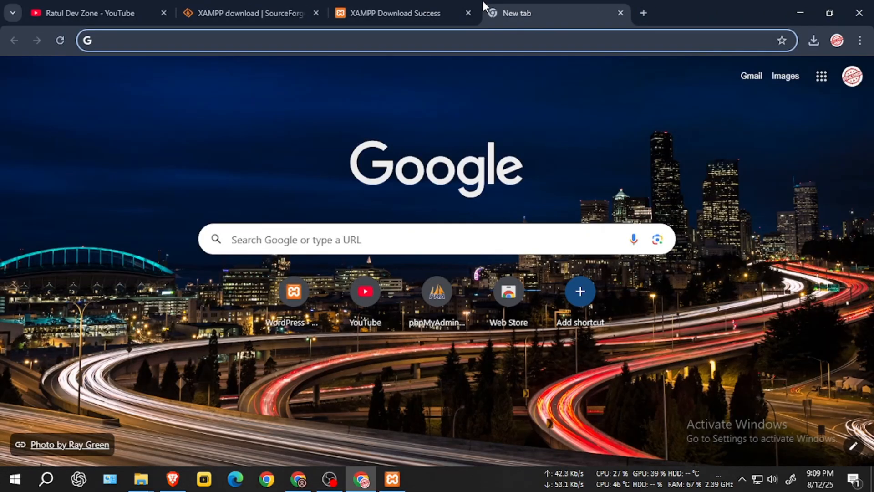
{"action": "type", "text": "lo"}
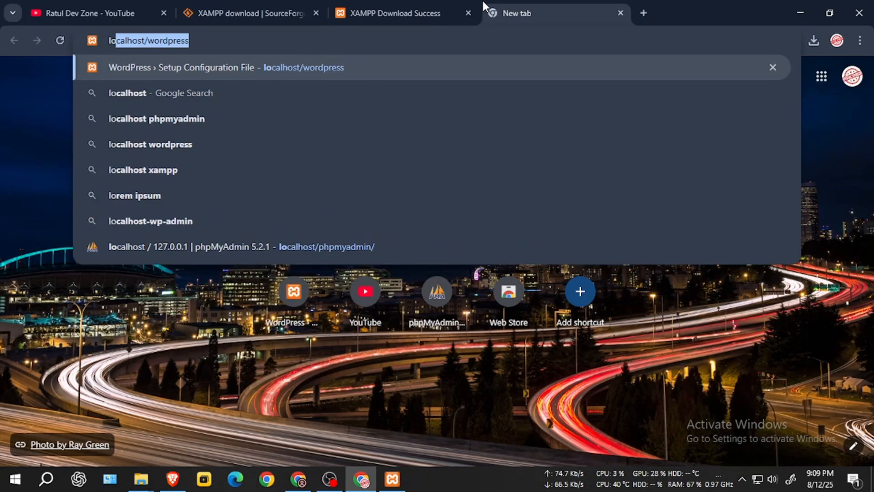
{"action": "type", "text": "calhost/"}
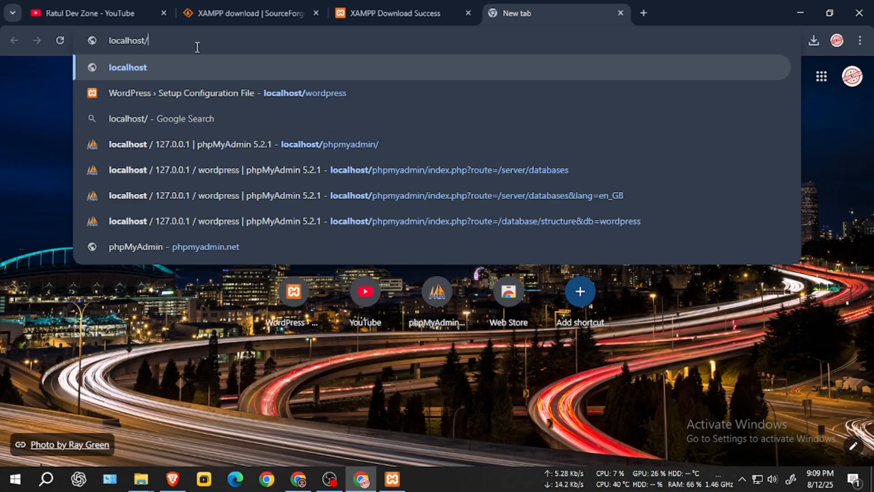
{"action": "key", "text": "BackSpace"}
{"action": "key", "text": "Return"}
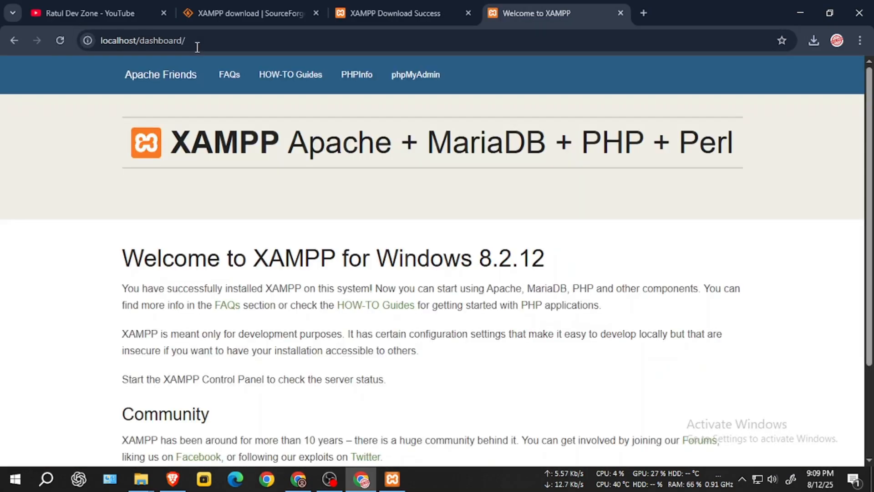
{"action": "scroll", "coordinate": [253, 157], "scroll_direction": "down", "scroll_amount": 2}
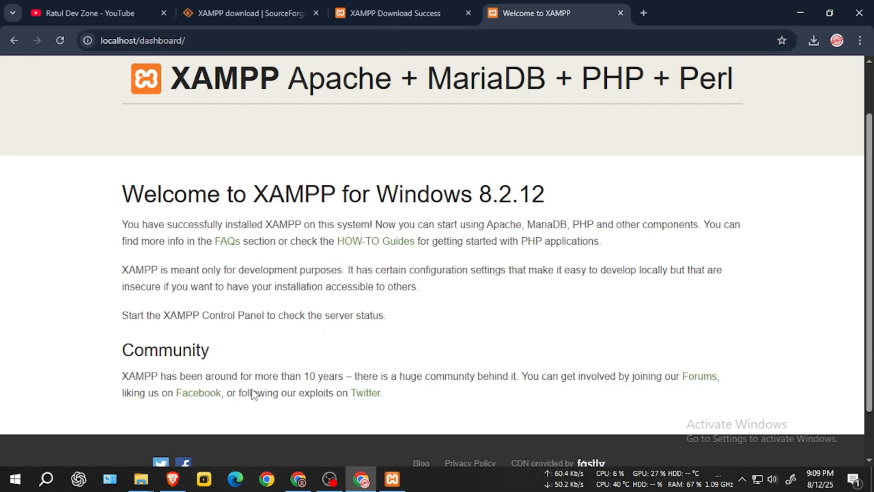
{"action": "mouse_move", "coordinate": [142, 479]}
{"action": "left_click", "coordinate": [191, 433]}
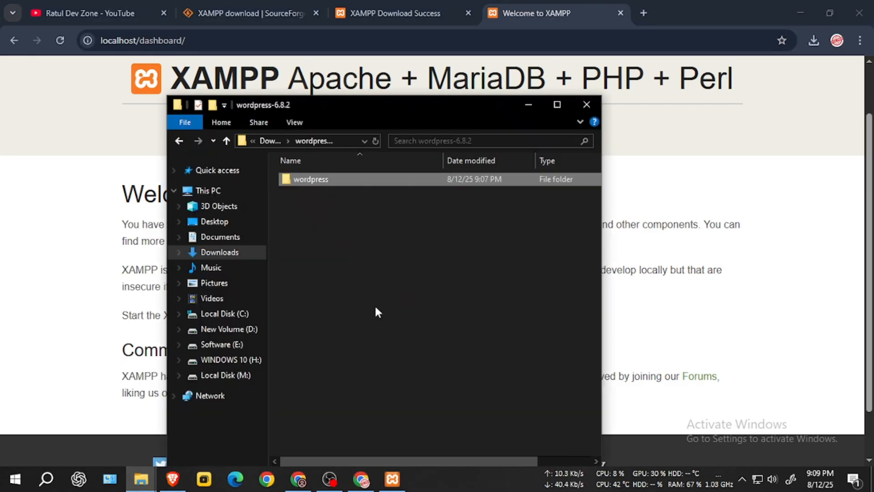
Step: Change the browser address from localhost/dashboard/ to localhost/wordpress and load it
{"action": "left_click", "coordinate": [321, 179]}
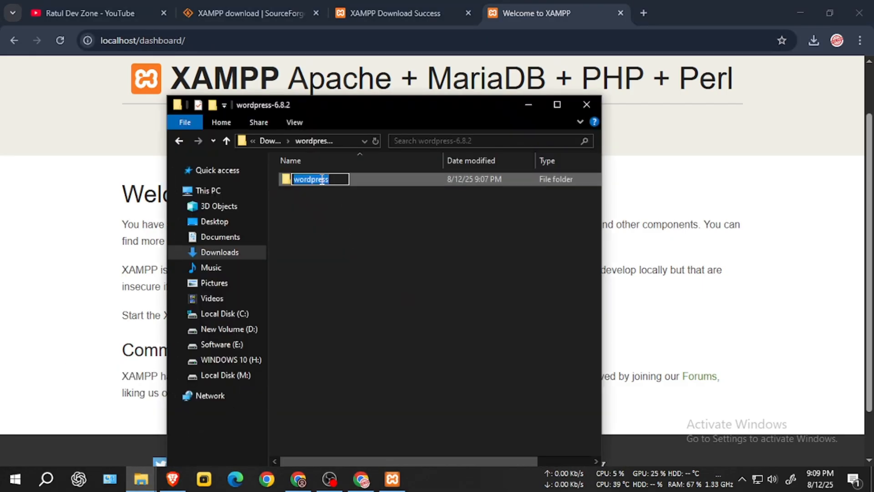
{"action": "left_click", "coordinate": [146, 40]}
{"action": "left_click", "coordinate": [146, 39]}
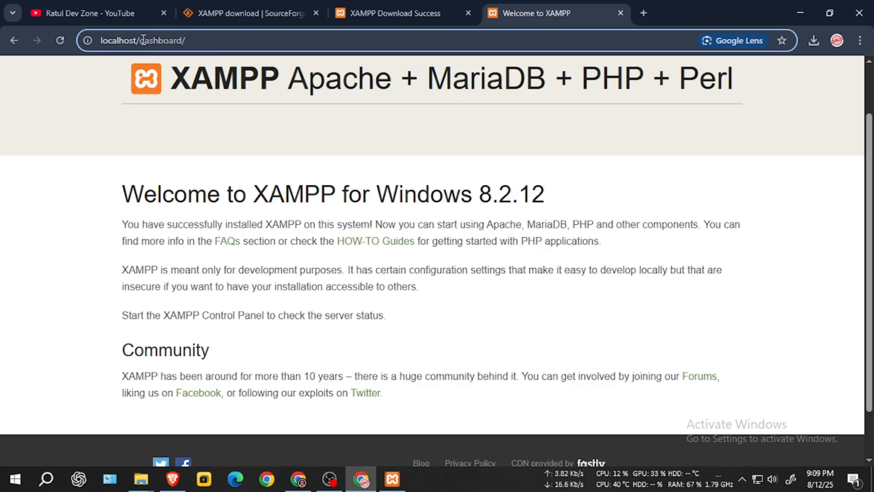
{"action": "left_click_drag", "start_coordinate": [139, 40], "coordinate": [197, 40]}
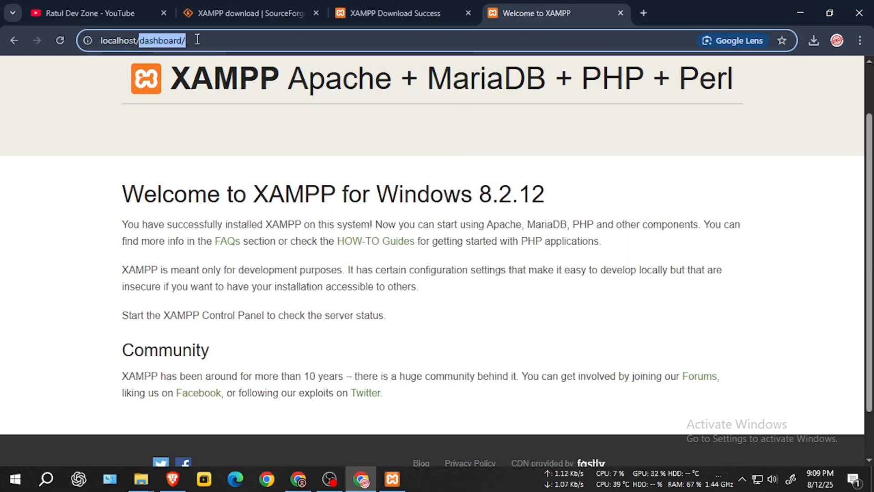
{"action": "type", "text": "wordpress"}
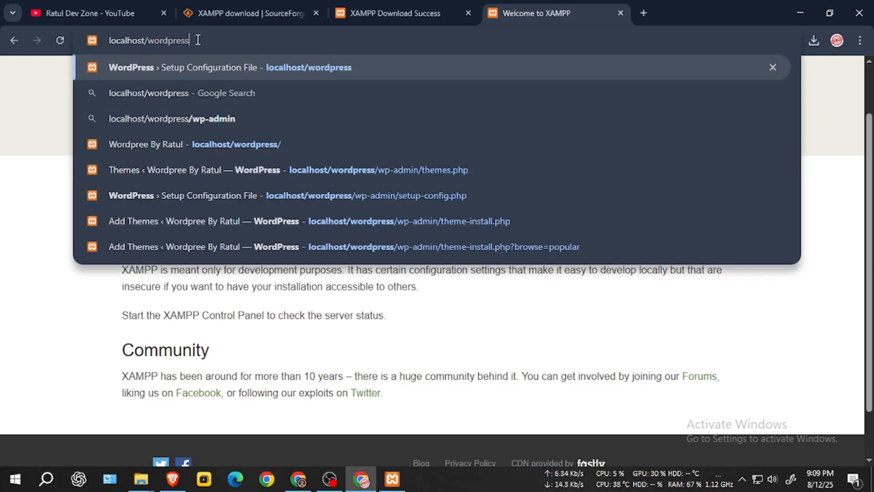
{"action": "key", "text": "Return"}
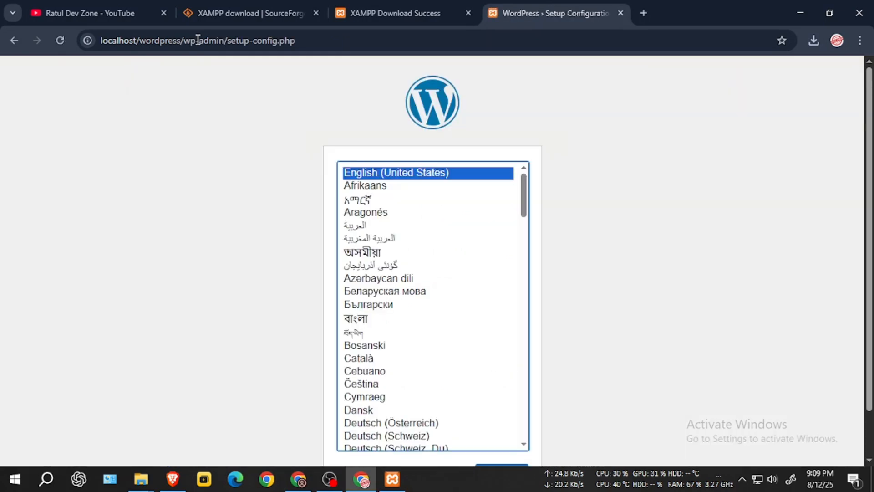
Step: Keep English (United States) as the setup language and continue
{"action": "scroll", "coordinate": [704, 230], "scroll_direction": "down", "scroll_amount": 1}
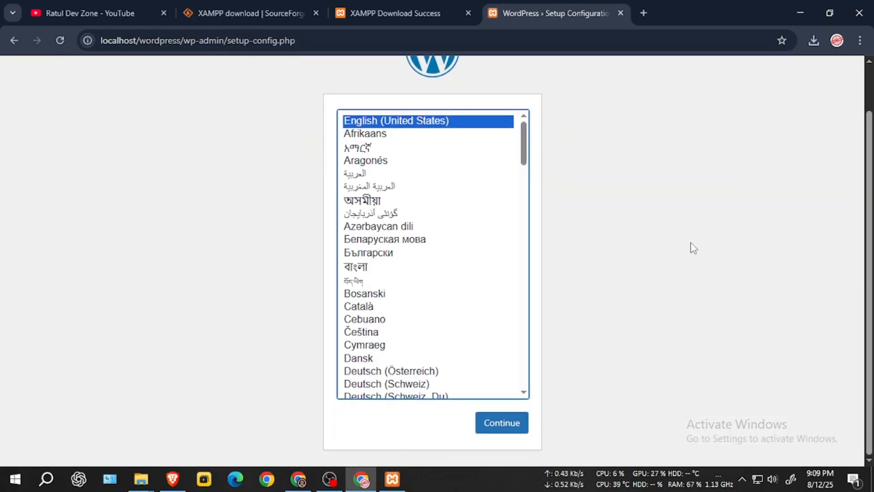
{"action": "scroll", "coordinate": [408, 137], "scroll_direction": "up", "scroll_amount": 1}
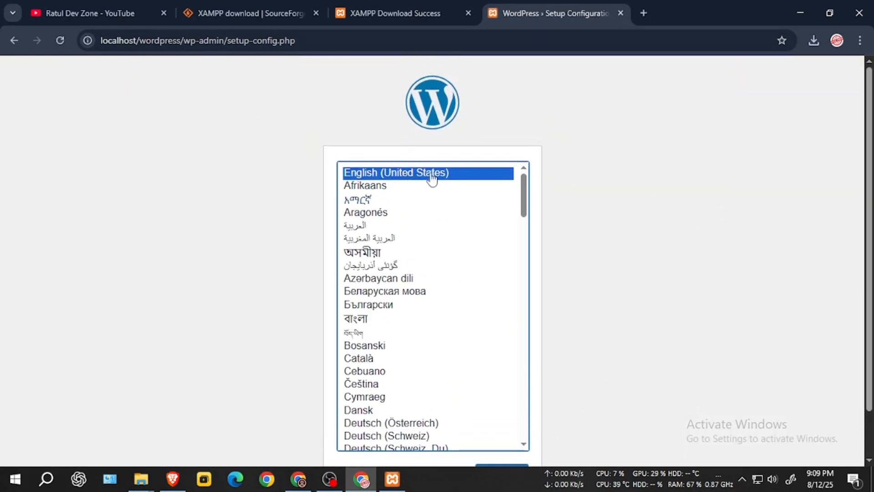
{"action": "scroll", "coordinate": [433, 175], "scroll_direction": "down", "scroll_amount": 1}
{"action": "left_click", "coordinate": [509, 424]}
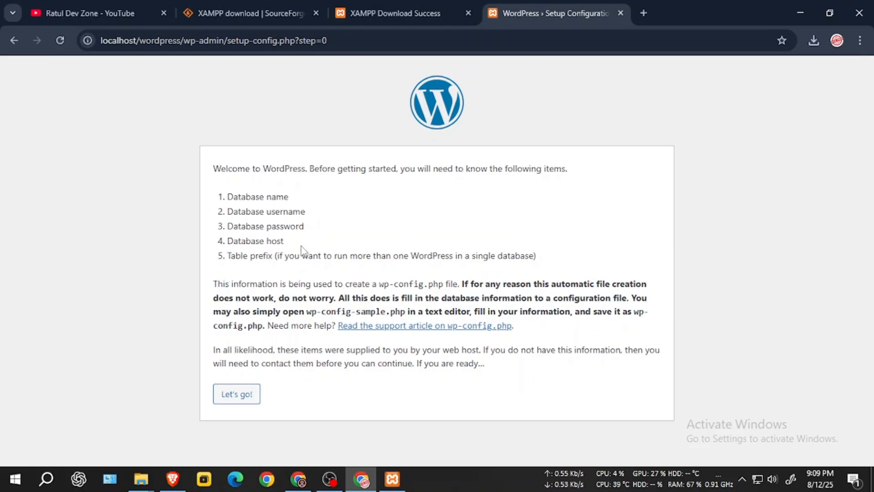
Step: In the database connection form, enter wordpress as database name and clear the prefilled password
{"action": "left_click", "coordinate": [244, 398]}
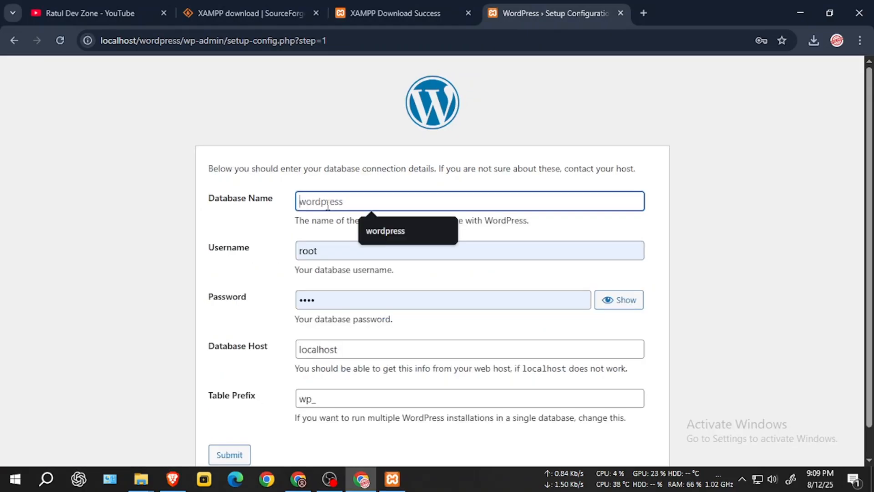
{"action": "left_click", "coordinate": [384, 232]}
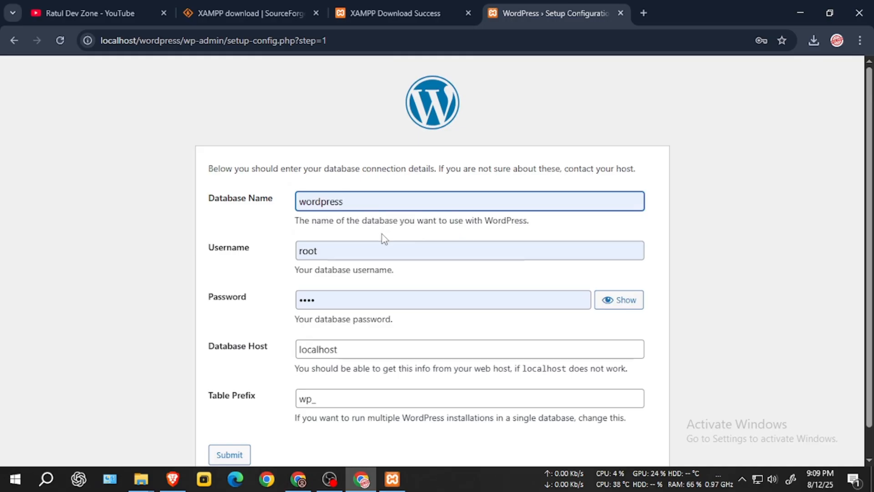
{"action": "double_click", "coordinate": [333, 252]}
{"action": "left_click", "coordinate": [259, 251]}
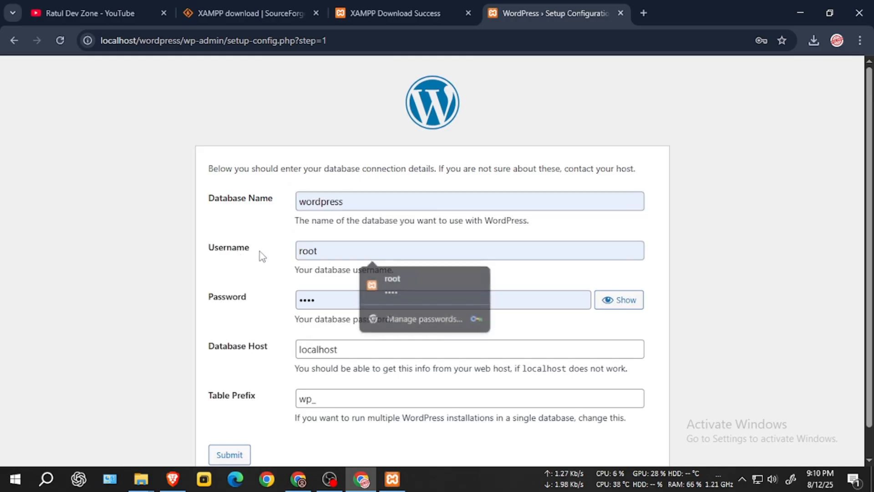
{"action": "left_click", "coordinate": [330, 302]}
{"action": "left_click_drag", "start_coordinate": [538, 303], "coordinate": [266, 306]}
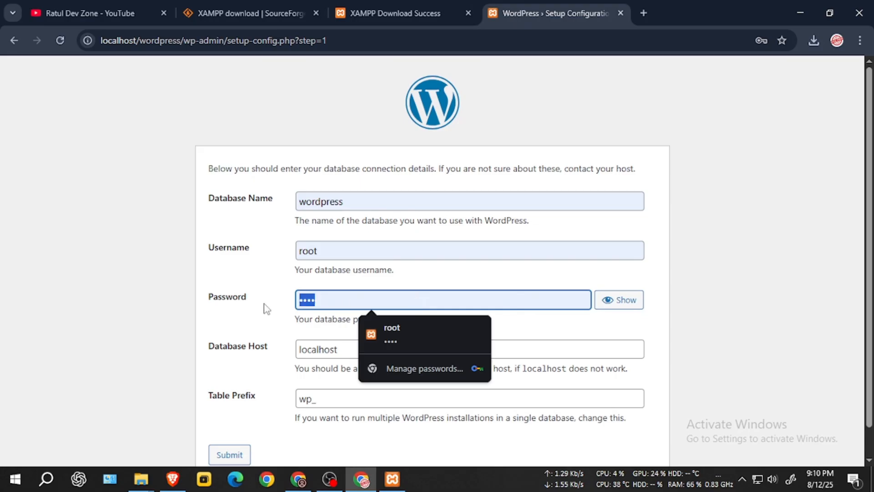
{"action": "key", "text": "BackSpace"}
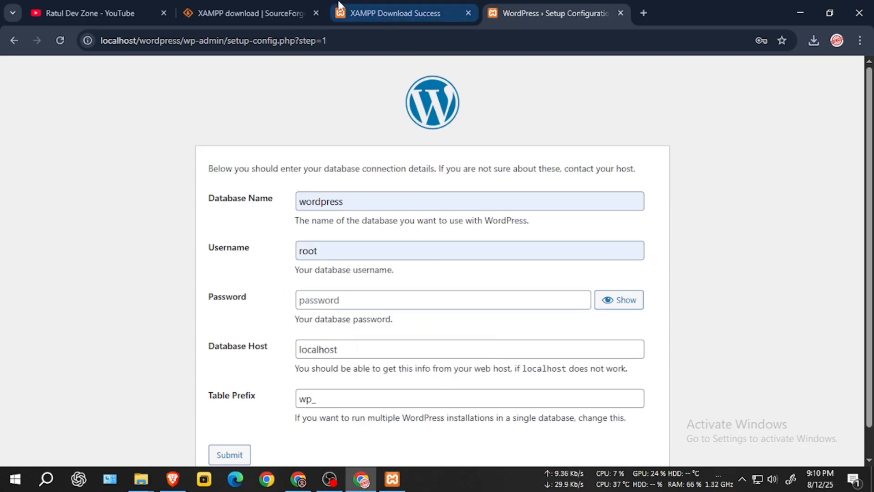
Step: Confirm the database password is left empty and submit the connection details
{"action": "left_click", "coordinate": [209, 14]}
{"action": "left_click", "coordinate": [556, 13]}
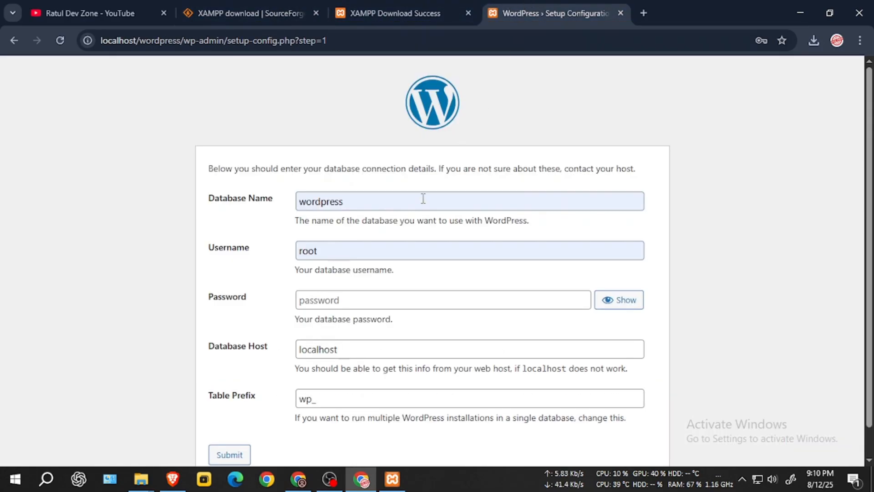
{"action": "left_click", "coordinate": [355, 300]}
{"action": "left_click", "coordinate": [248, 313]}
{"action": "scroll", "coordinate": [338, 333], "scroll_direction": "down", "scroll_amount": 1}
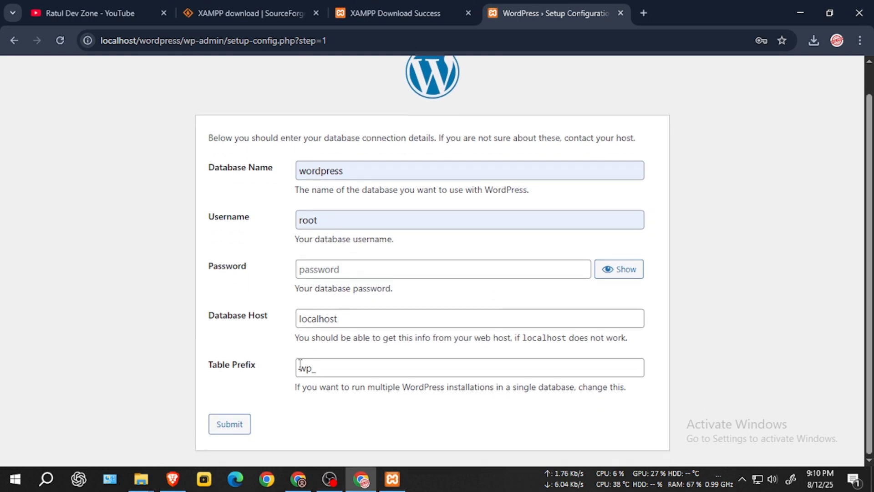
{"action": "left_click", "coordinate": [235, 431]}
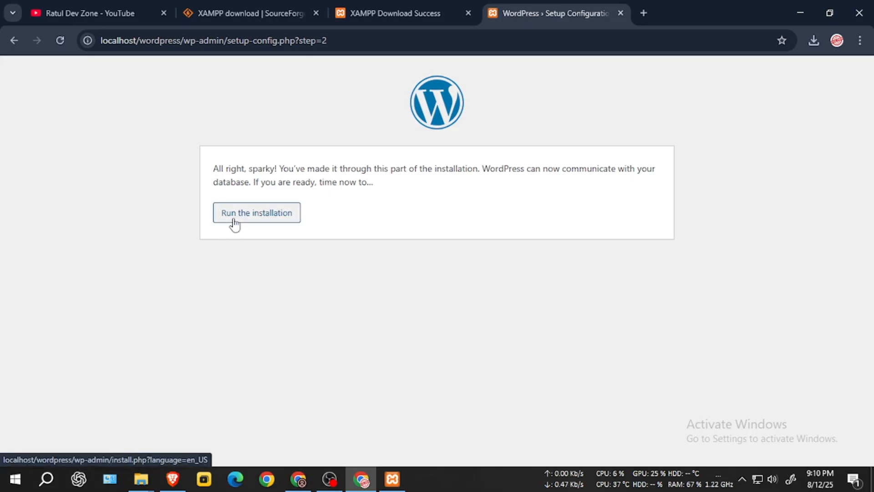
Step: Start the installation, entering site title 'Razul Dev Zone' and username root
{"action": "left_click", "coordinate": [254, 221]}
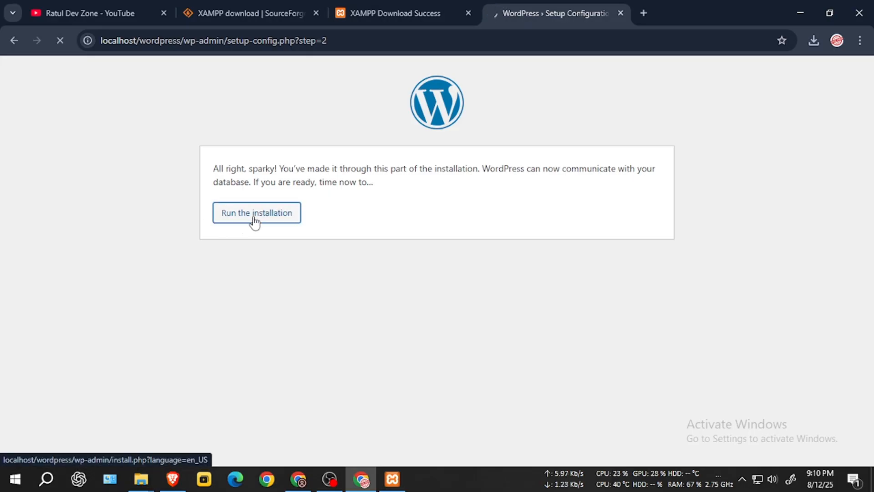
{"action": "scroll", "coordinate": [325, 333], "scroll_direction": "down", "scroll_amount": 2}
{"action": "left_click", "coordinate": [323, 260]}
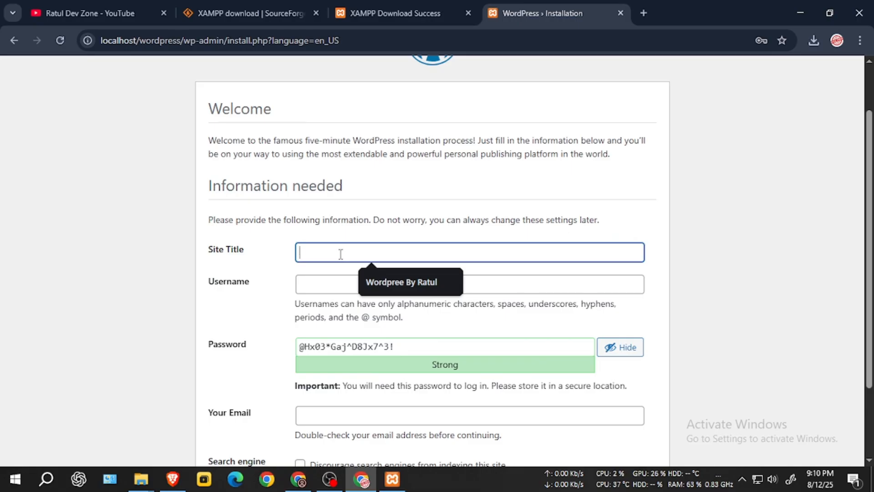
{"action": "type", "text": "Razul De"}
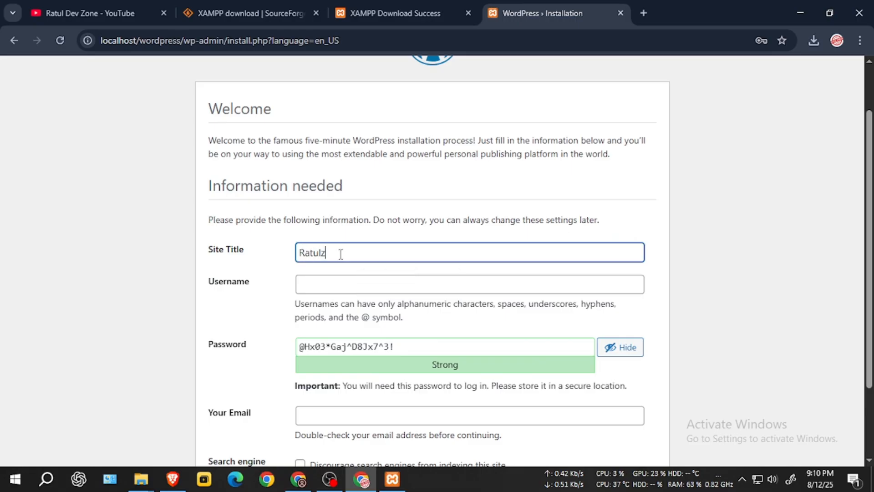
{"action": "type", "text": "v Zone"}
{"action": "left_click", "coordinate": [344, 288]}
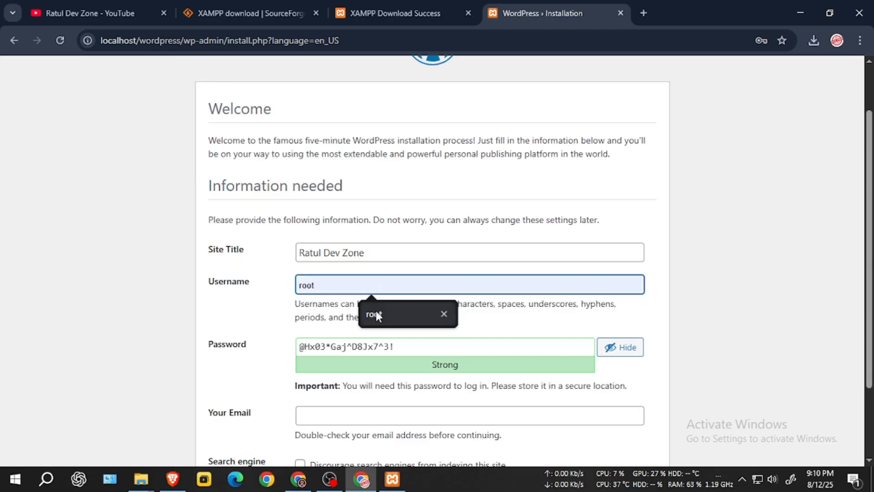
{"action": "left_click", "coordinate": [376, 313]}
Step: Replace the generated password with a short weak one, confirm its use, and submit
{"action": "scroll", "coordinate": [364, 292], "scroll_direction": "down", "scroll_amount": 2}
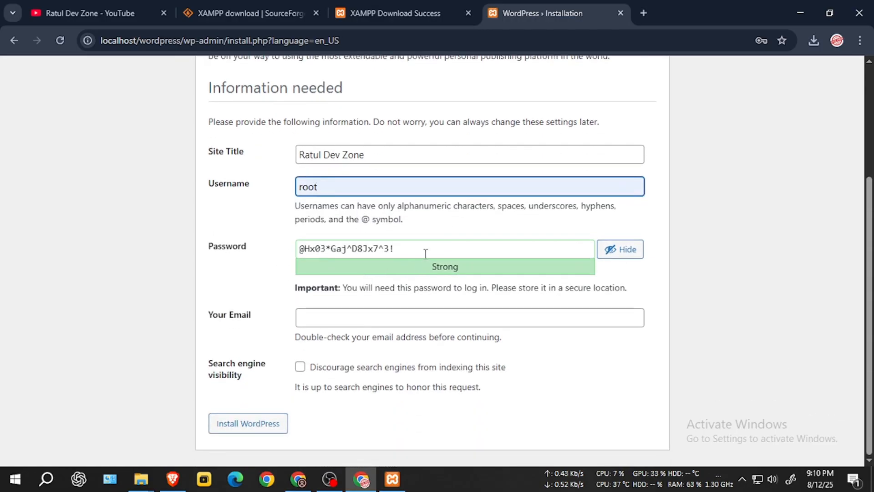
{"action": "left_click", "coordinate": [242, 247]}
{"action": "type", "text": "ra"}
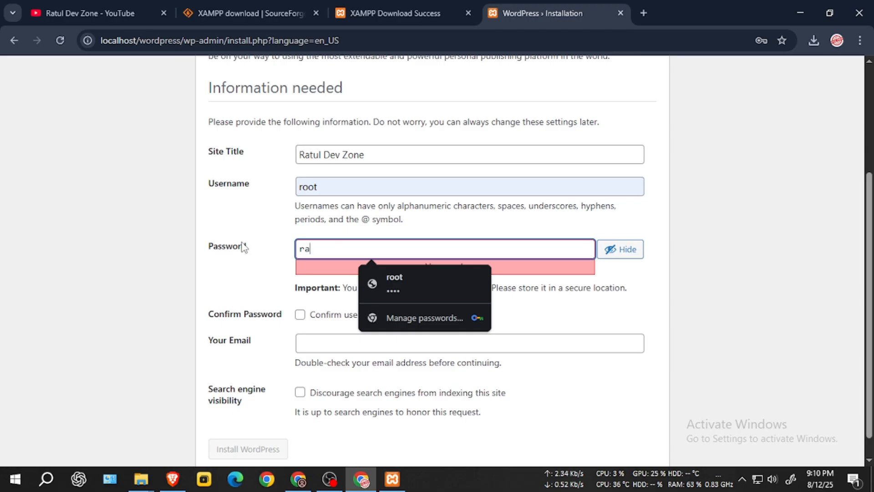
{"action": "type", "text": "oot"}
{"action": "left_click", "coordinate": [213, 282]}
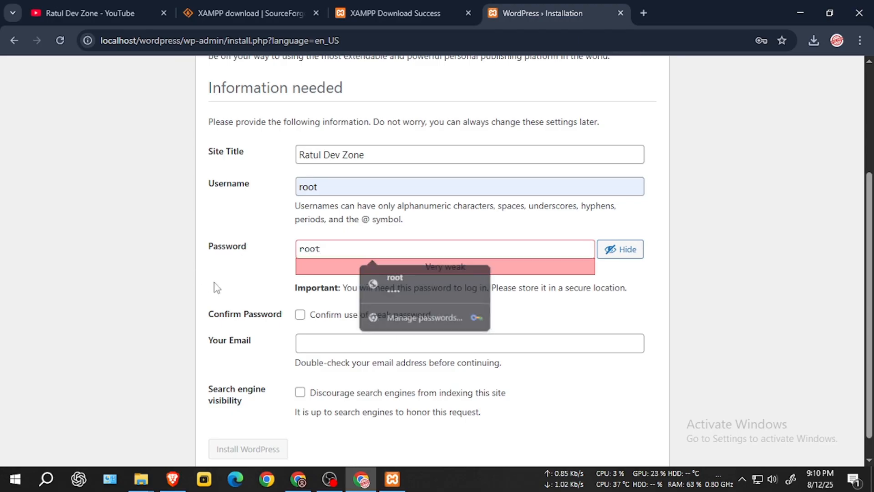
{"action": "left_click", "coordinate": [323, 317]}
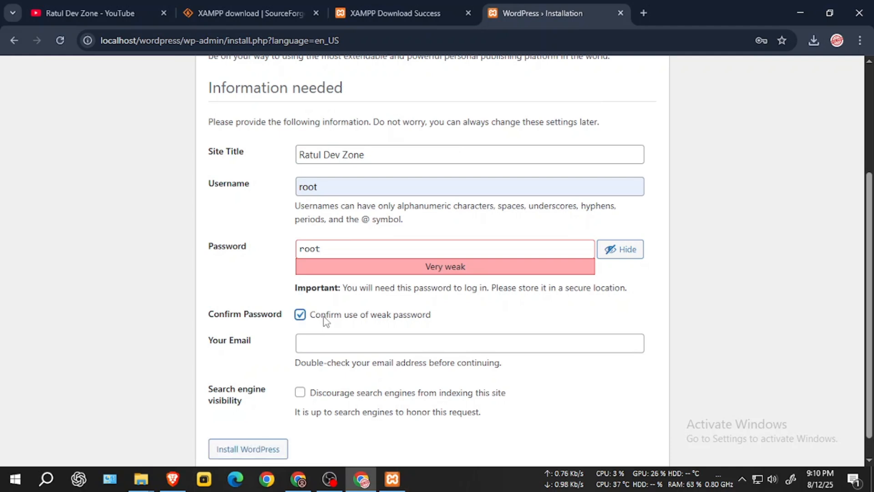
{"action": "scroll", "coordinate": [293, 344], "scroll_direction": "down", "scroll_amount": 1}
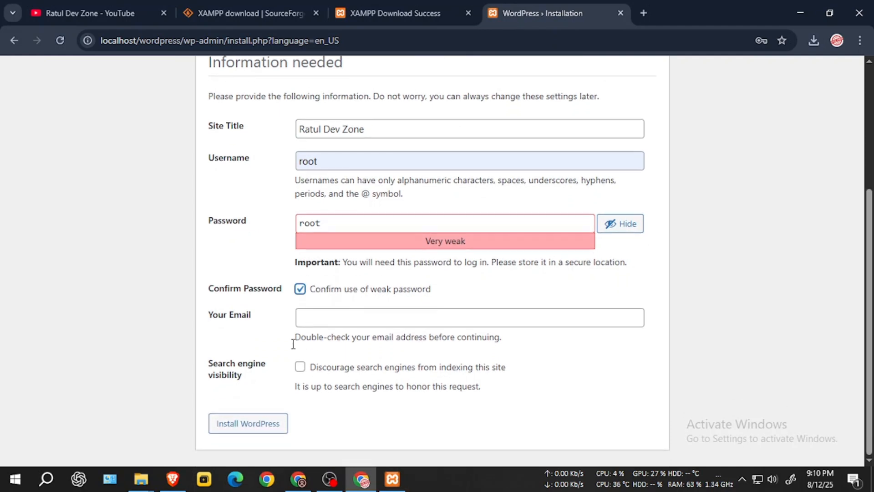
{"action": "left_click", "coordinate": [253, 433]}
Step: Fill the admin email from autofill, re-confirm the weak password, and install WordPress
{"action": "scroll", "coordinate": [332, 314], "scroll_direction": "down", "scroll_amount": 3}
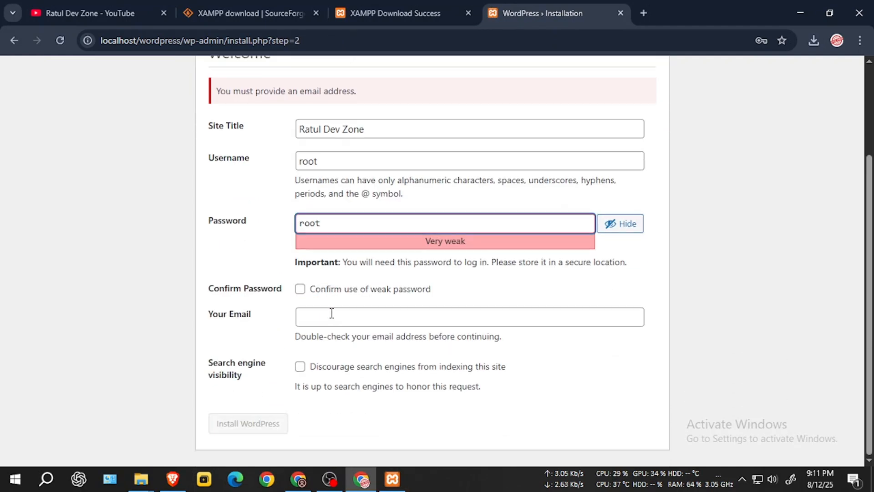
{"action": "left_click", "coordinate": [343, 321]}
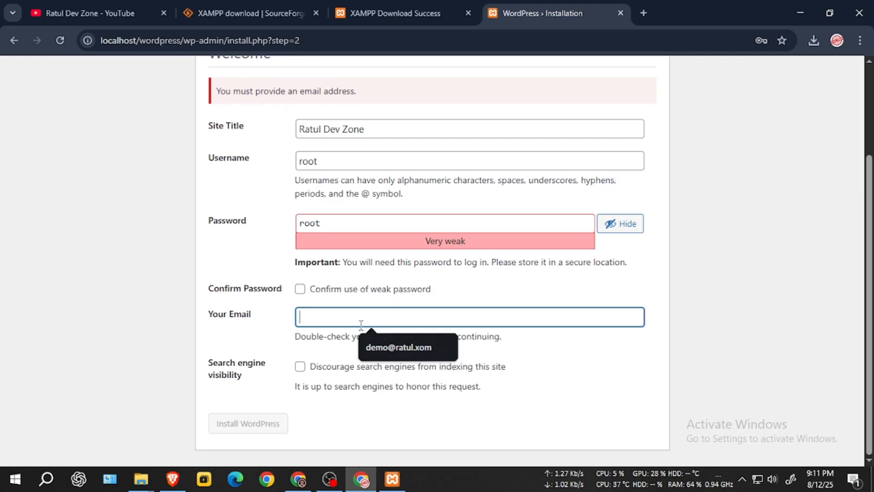
{"action": "left_click", "coordinate": [385, 343]}
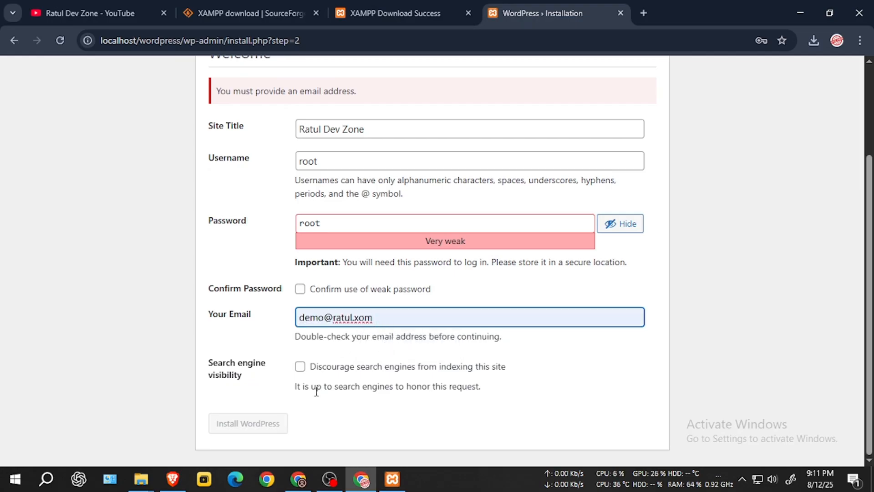
{"action": "left_click", "coordinate": [329, 292]}
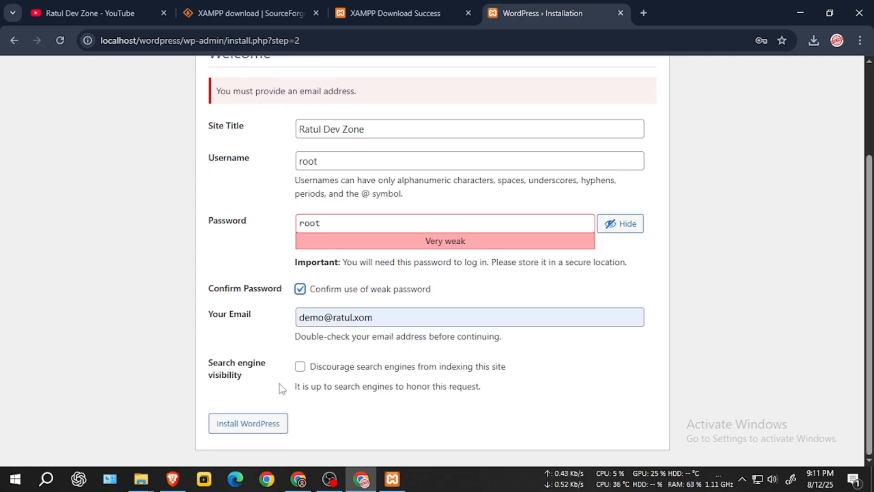
{"action": "left_click", "coordinate": [258, 430]}
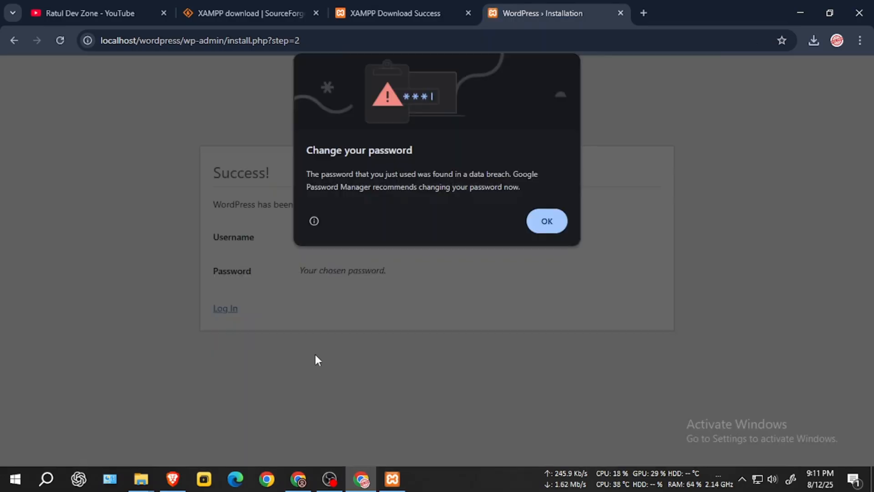
{"action": "left_click", "coordinate": [546, 221]}
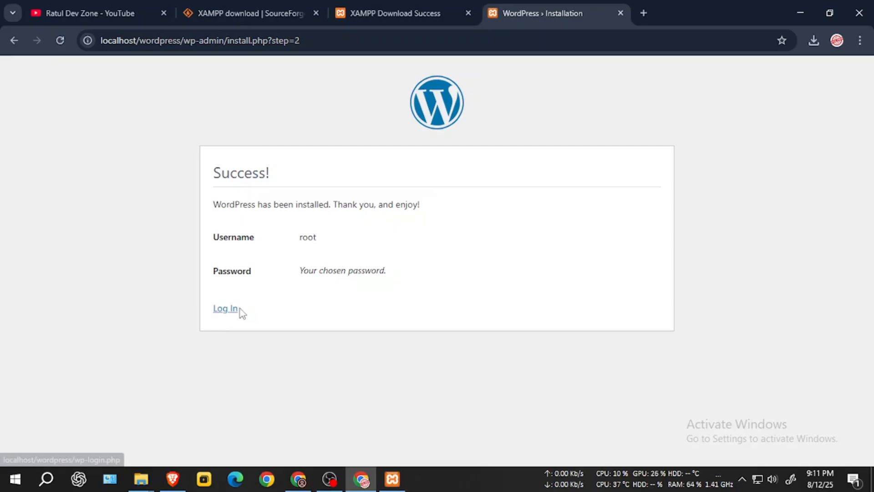
Step: Log in as root with the autofilled credentials, revealing the password to check it
{"action": "left_click_drag", "start_coordinate": [319, 237], "coordinate": [402, 279]}
{"action": "left_click", "coordinate": [410, 288]}
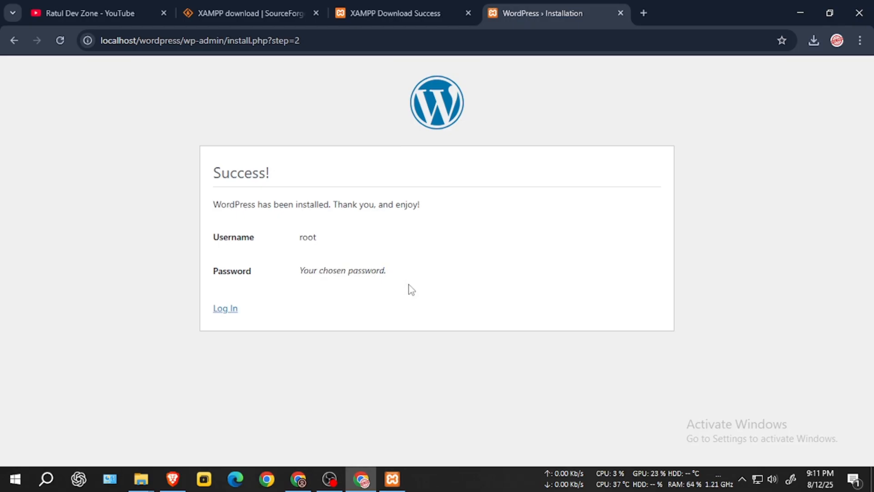
{"action": "left_click", "coordinate": [236, 310]}
{"action": "left_click", "coordinate": [393, 223]}
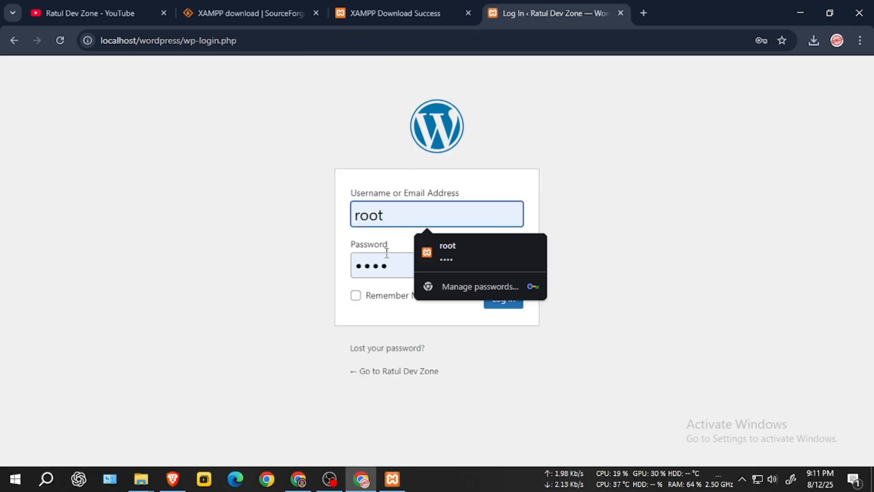
{"action": "left_click", "coordinate": [450, 269]}
{"action": "left_click", "coordinate": [510, 265]}
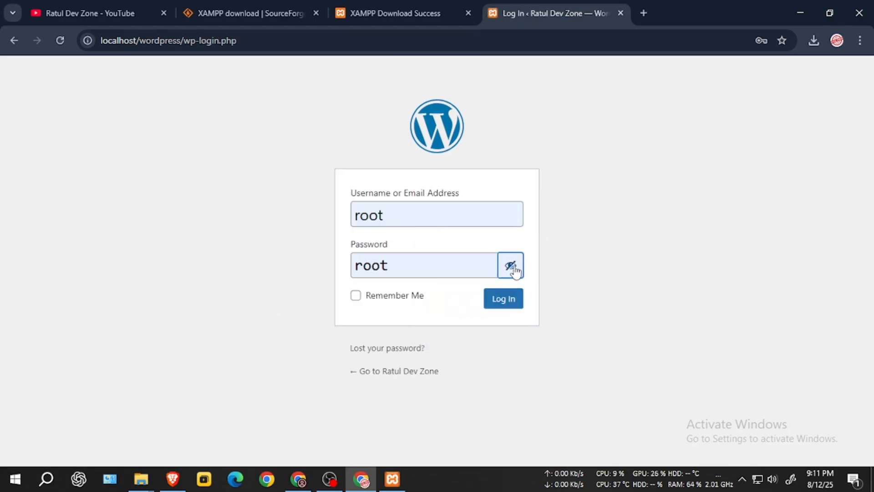
{"action": "left_click", "coordinate": [509, 299]}
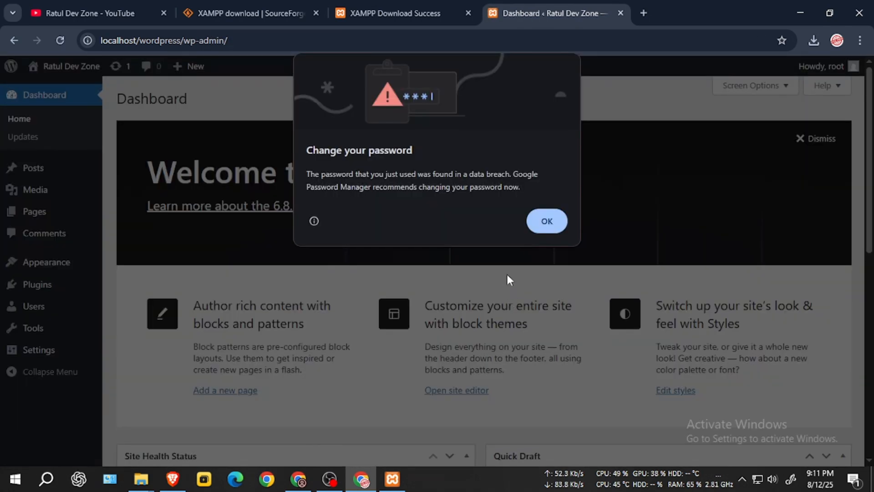
Step: Open the Ratul Dev Zone site in a new tab, then dismiss the Dashboard welcome panel
{"action": "left_click", "coordinate": [552, 218]}
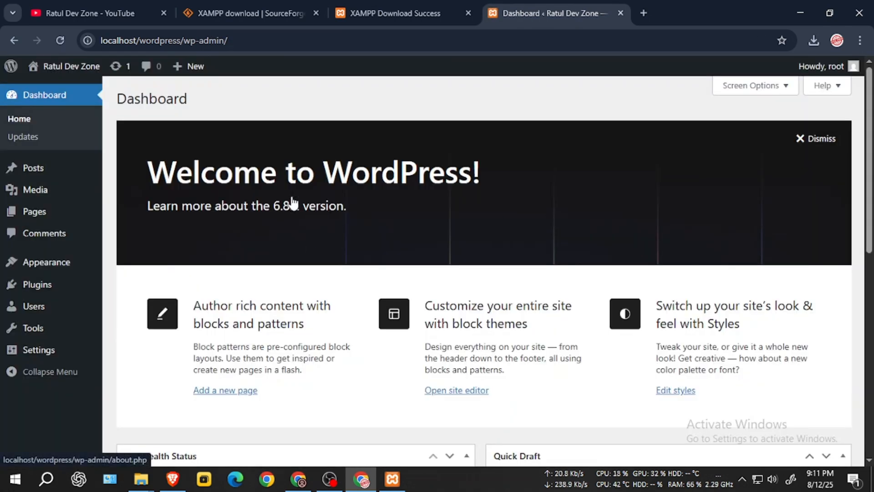
{"action": "right_click", "coordinate": [67, 88]}
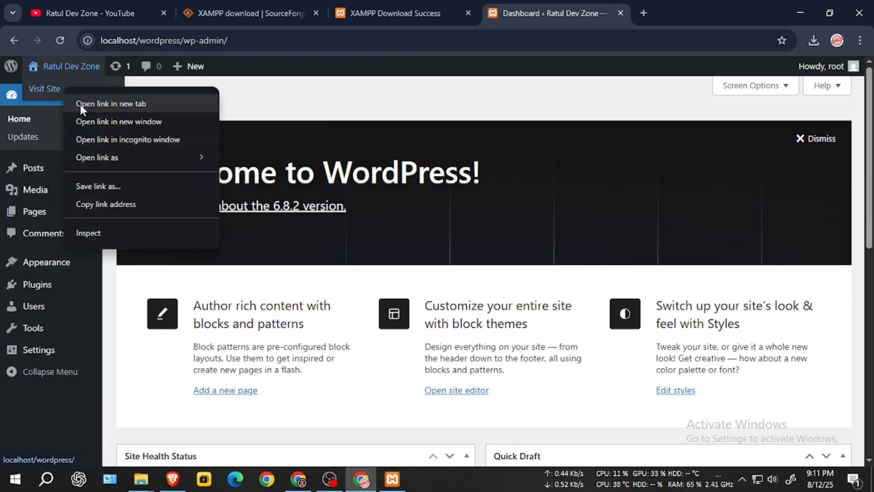
{"action": "left_click", "coordinate": [81, 105]}
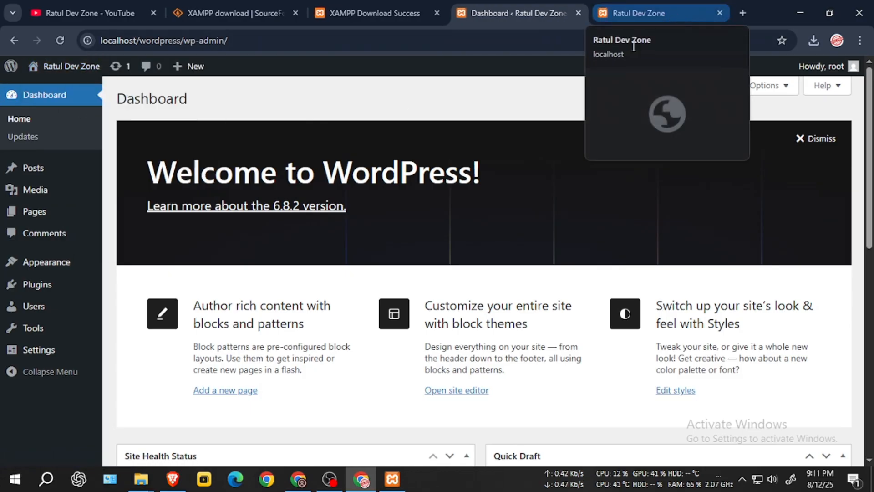
{"action": "left_click", "coordinate": [658, 11]}
{"action": "key", "text": "ctrl+shift+Tab"}
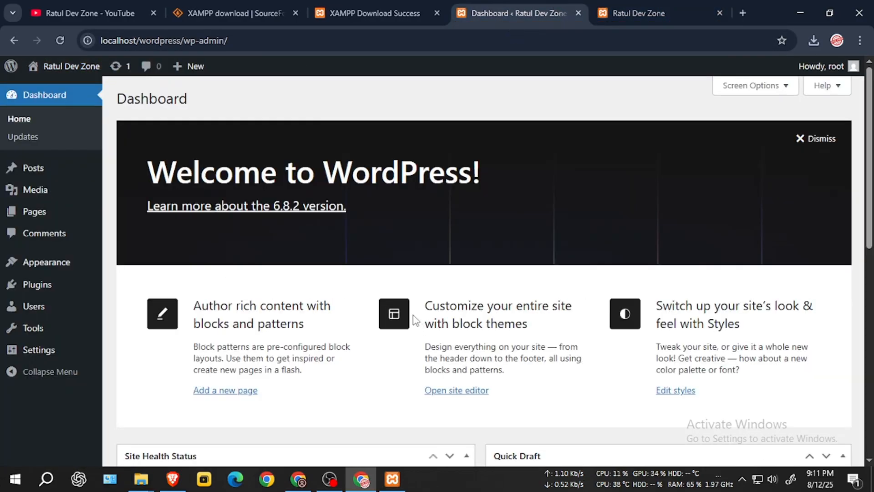
{"action": "left_click", "coordinate": [814, 146]}
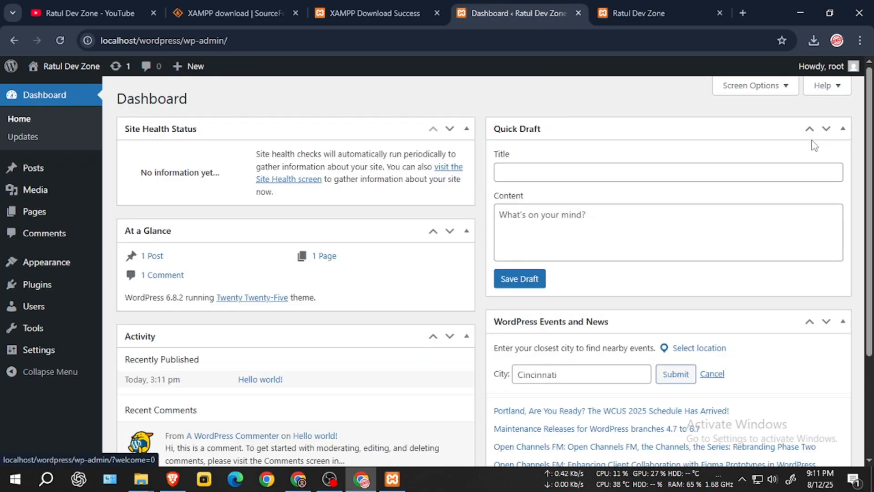